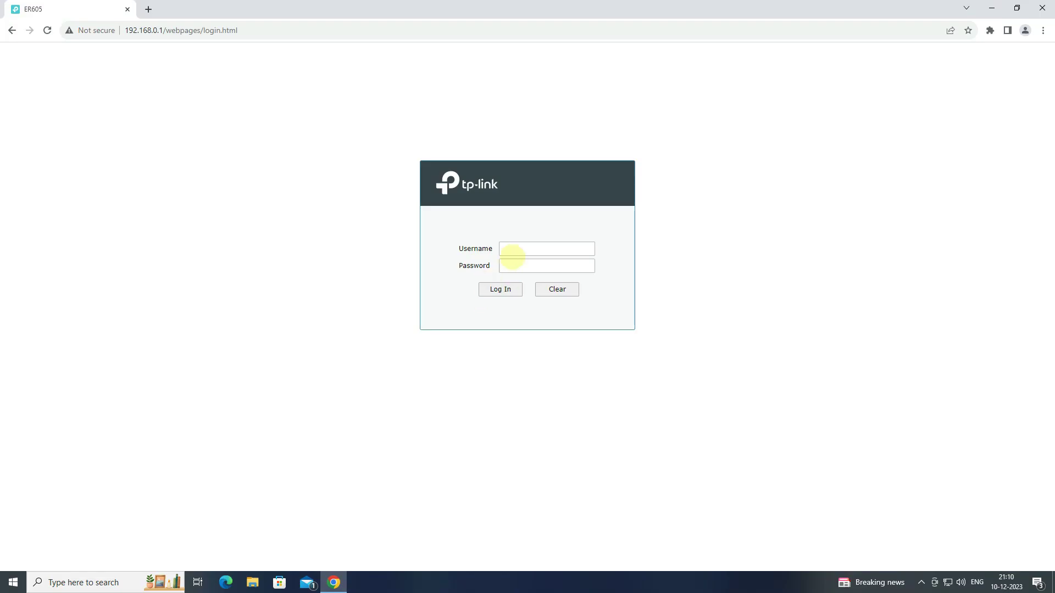
# Step: Log in to the ER605 web interface with the administrator username and password
pyautogui.click(529, 249)
pyautogui.write('a')
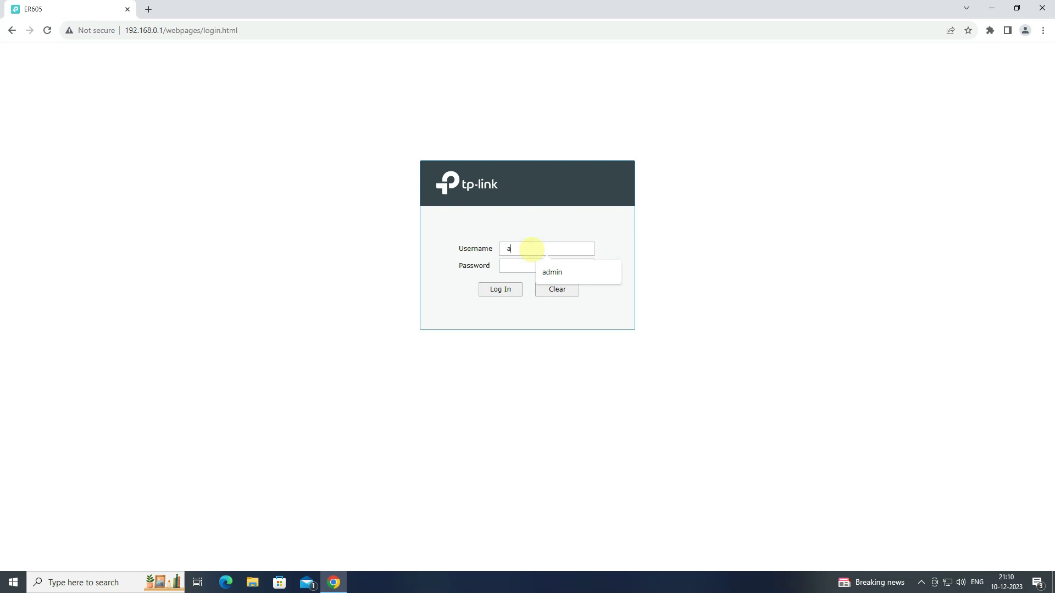
pyautogui.write('dmin')
pyautogui.press('Tab')
pyautogui.write('adm')
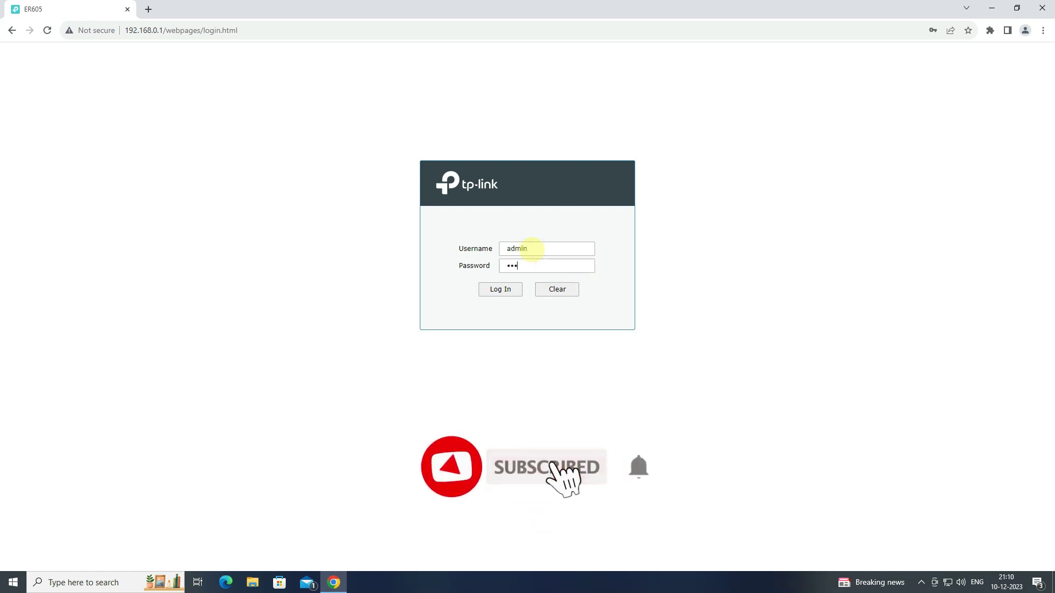
pyautogui.write('in@1234')
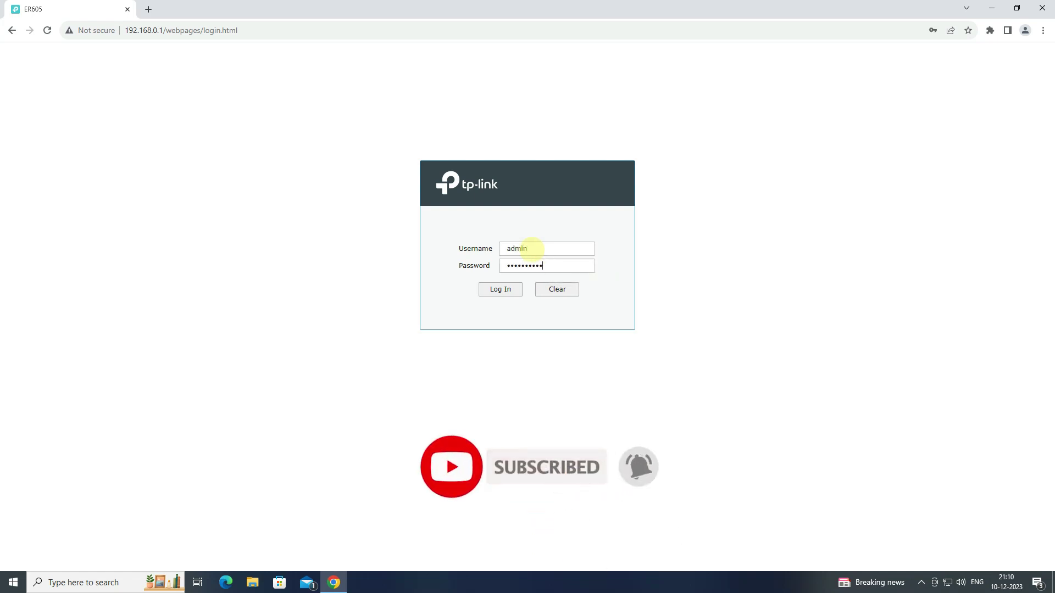
pyautogui.click(497, 290)
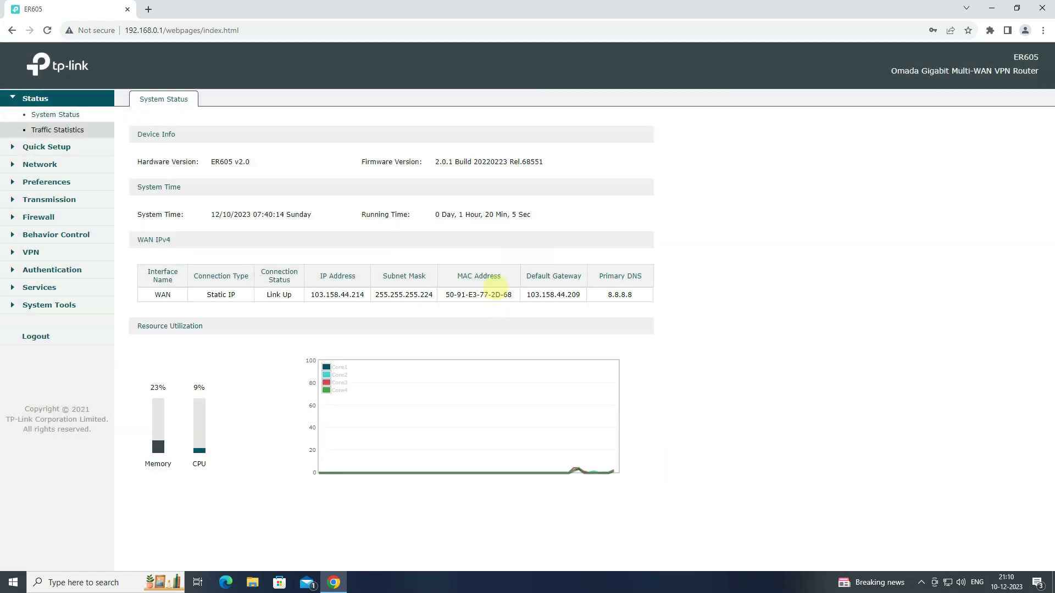
# Step: Open Network > WAN and check the static WAN IP address 103.158.44.214
pyautogui.click(60, 164)
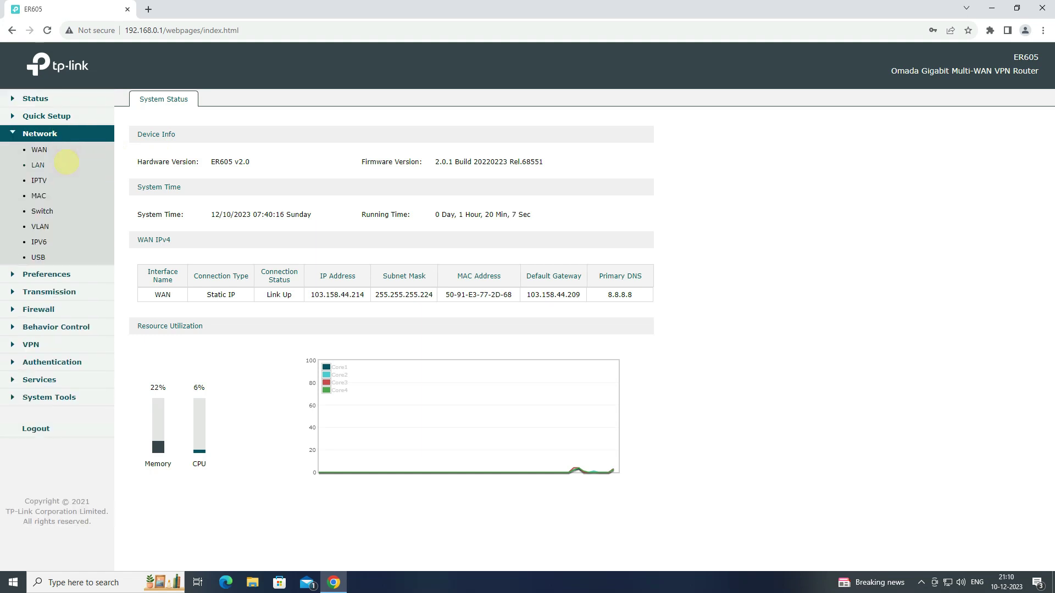
pyautogui.click(56, 149)
pyautogui.click(202, 98)
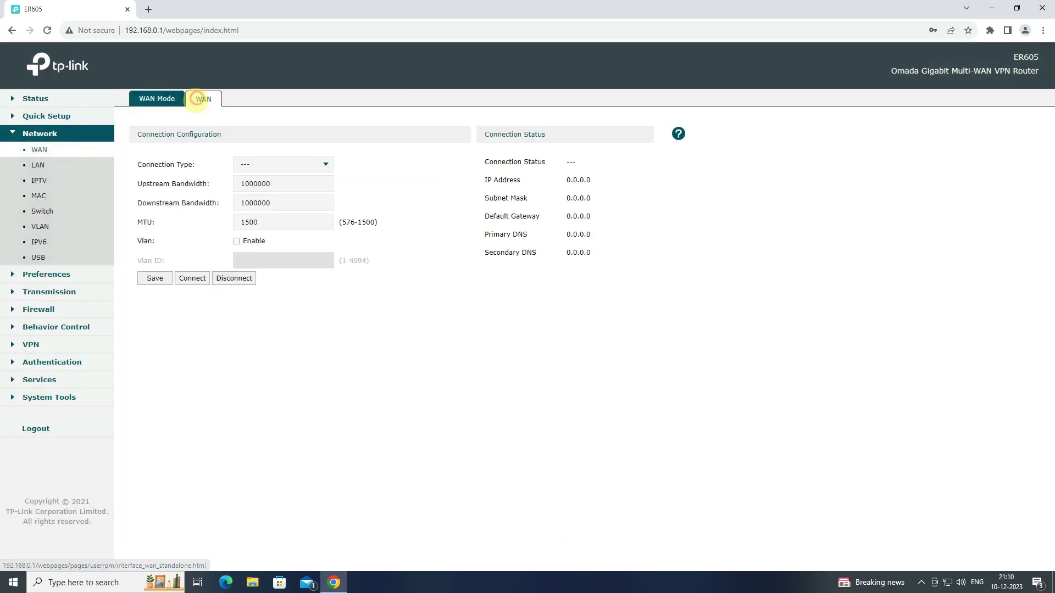
pyautogui.doubleClick(275, 185)
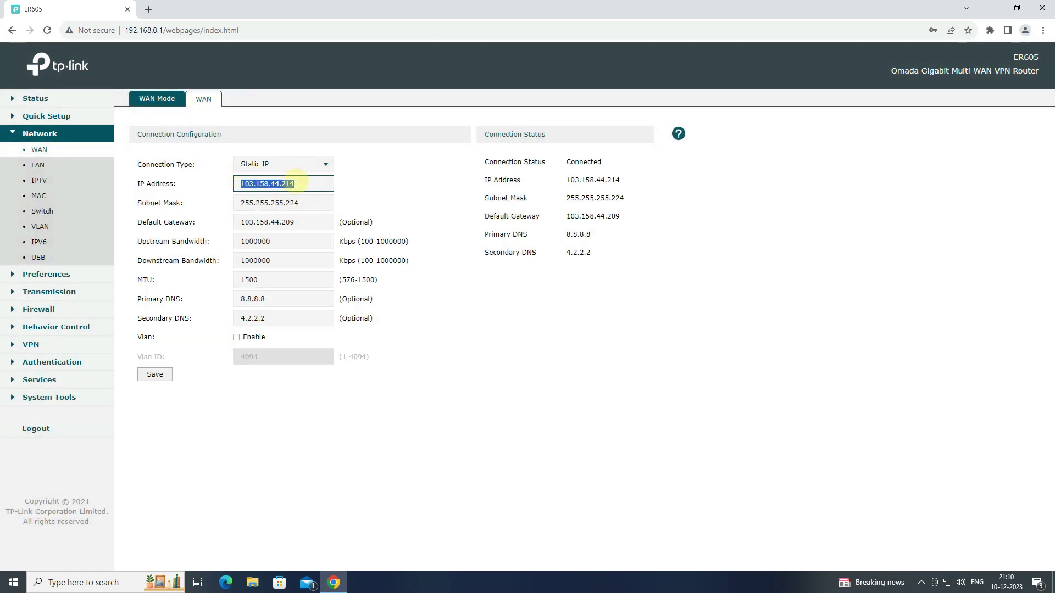
pyautogui.click(305, 186)
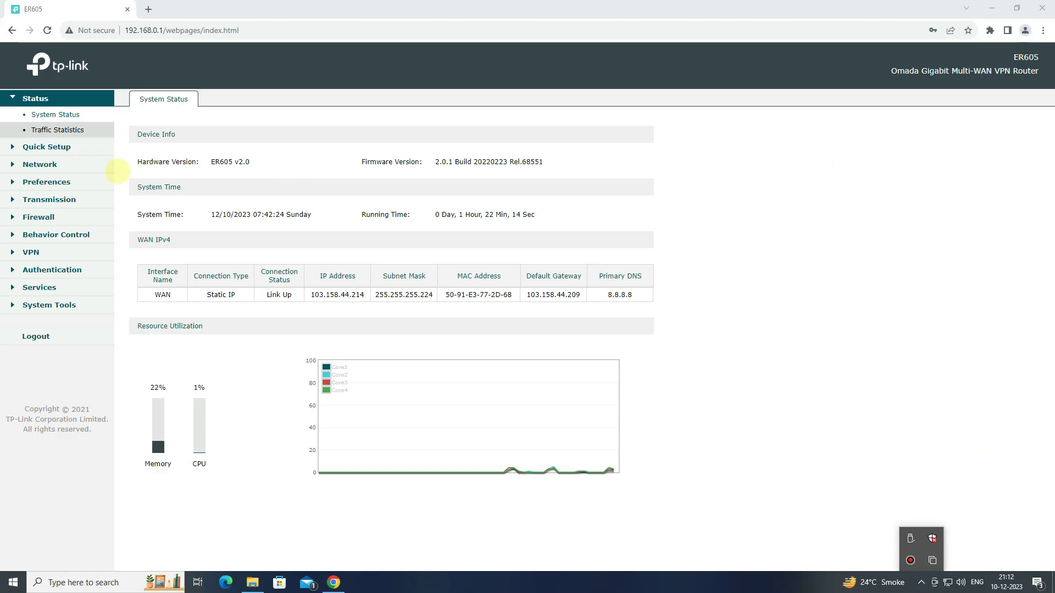
# Step: Go to Preferences > VPN IP Pool and start a new pool entry
pyautogui.click(56, 180)
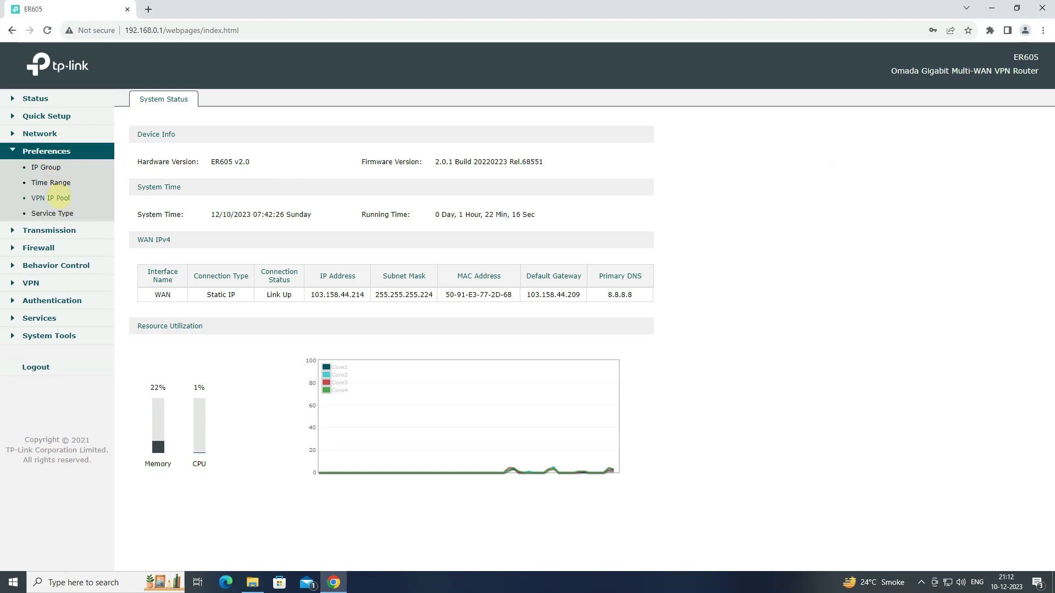
pyautogui.click(58, 198)
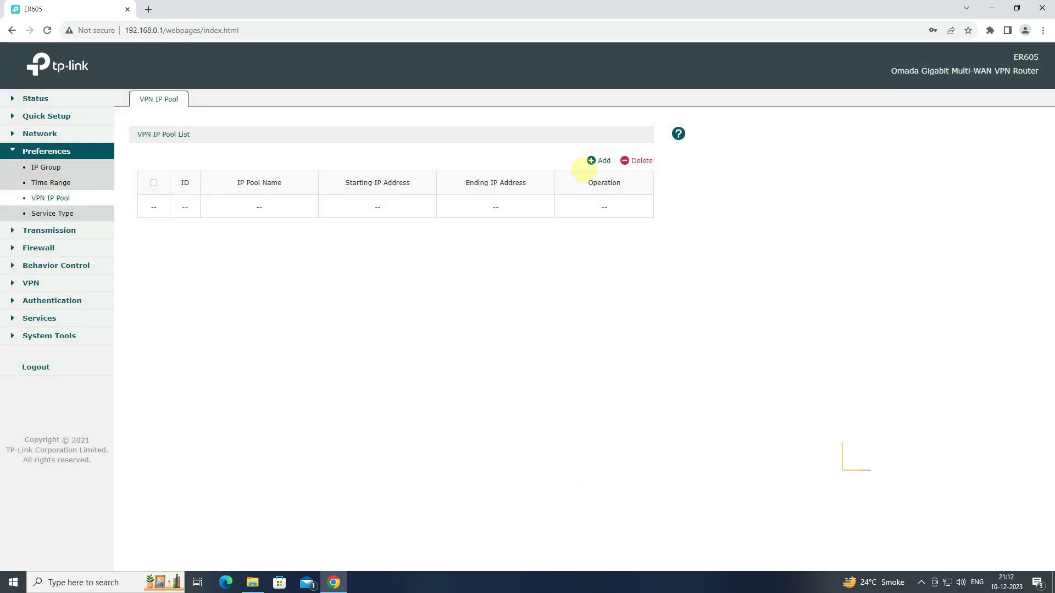
pyautogui.click(592, 160)
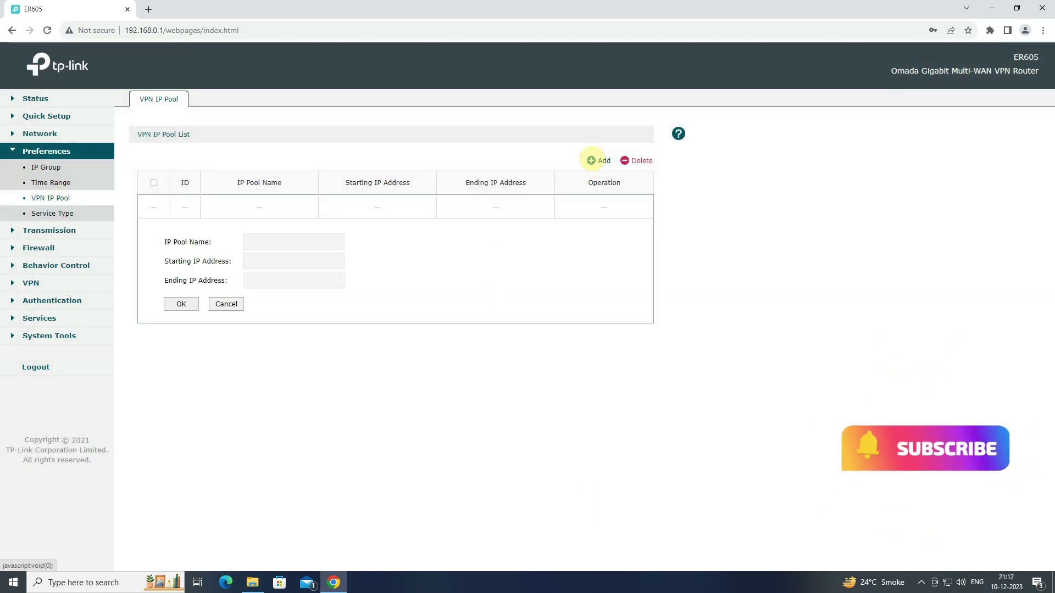
# Step: Save VPN IP pool PPTP_POOL with range 10.110.1.2 to 10.110.1.10
pyautogui.click(286, 241)
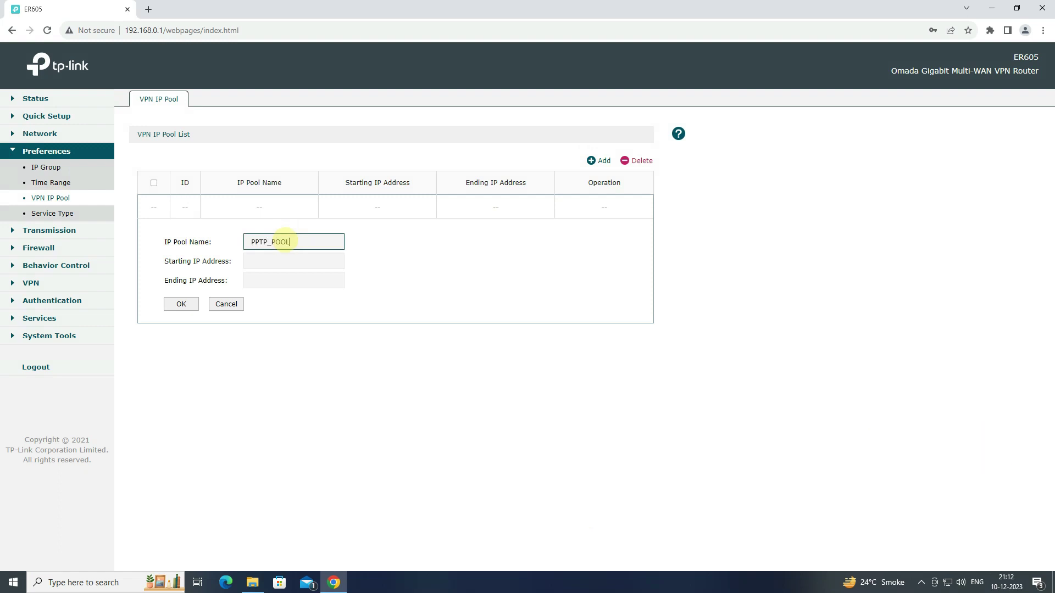
pyautogui.click(294, 259)
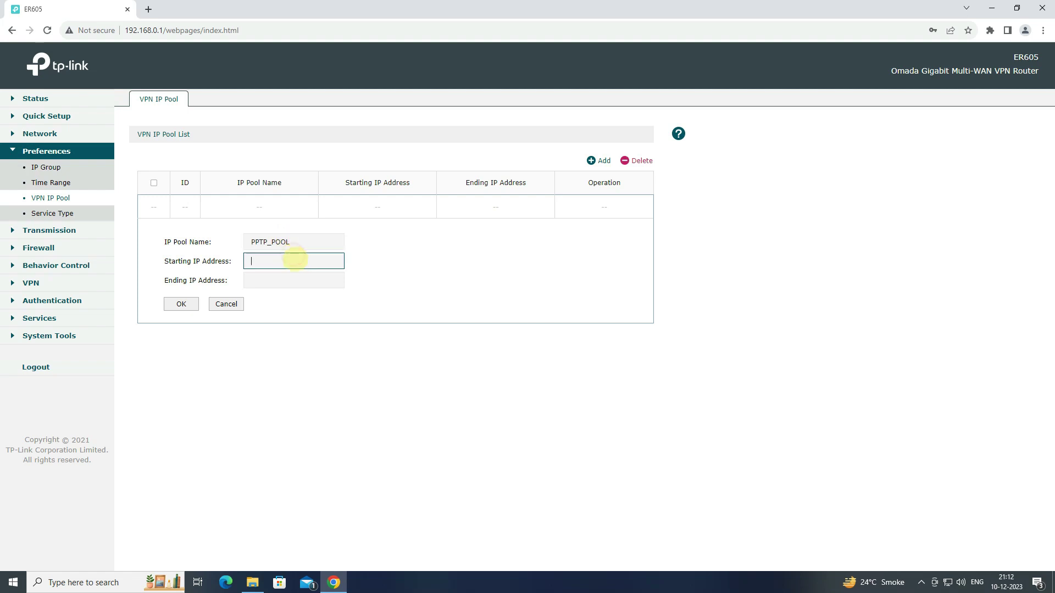
pyautogui.write('10.110.1.2')
pyautogui.press('Tab')
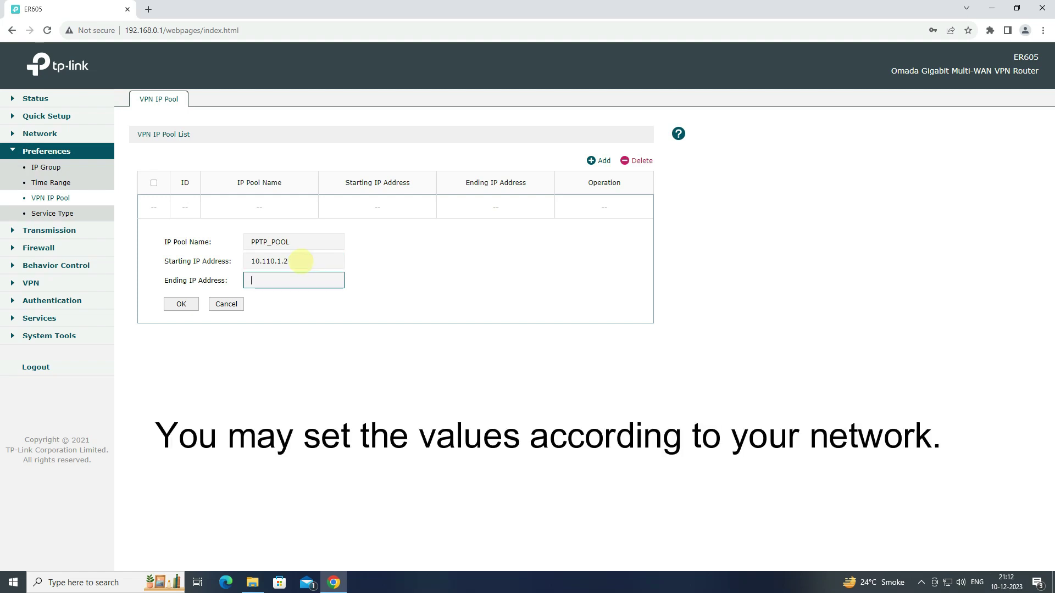
pyautogui.write('10.110.1.10')
pyautogui.click(181, 304)
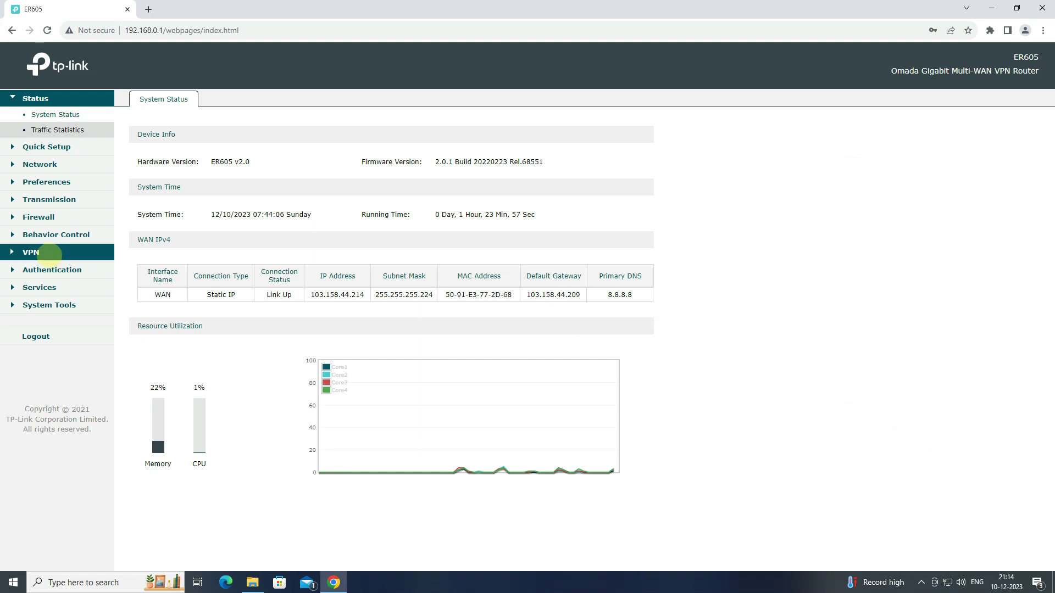
# Step: Go to VPN > PPTP and start adding a new PPTP server
pyautogui.click(50, 253)
pyautogui.click(39, 269)
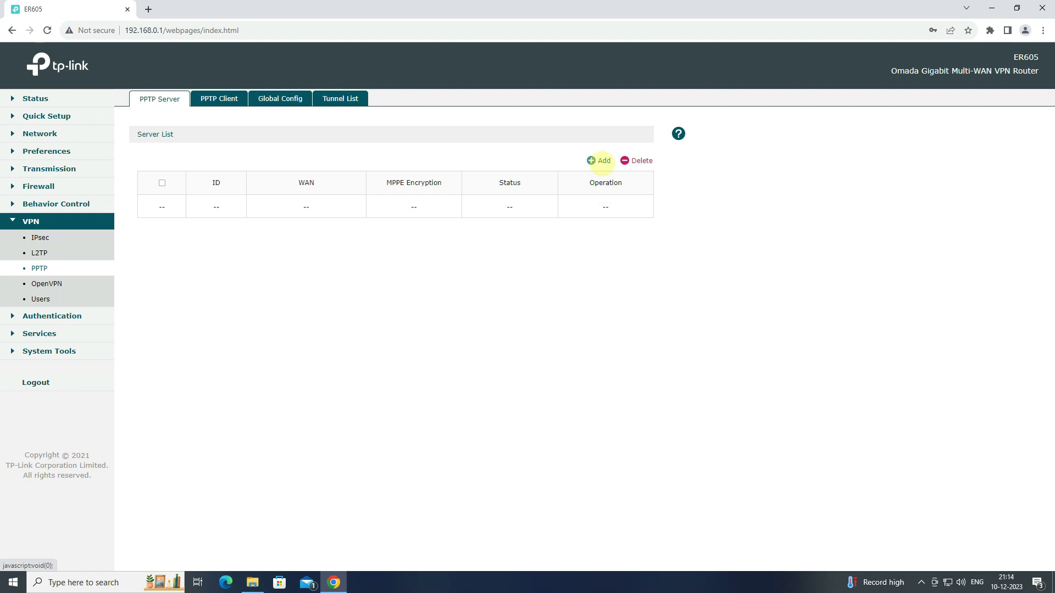
pyautogui.click(601, 160)
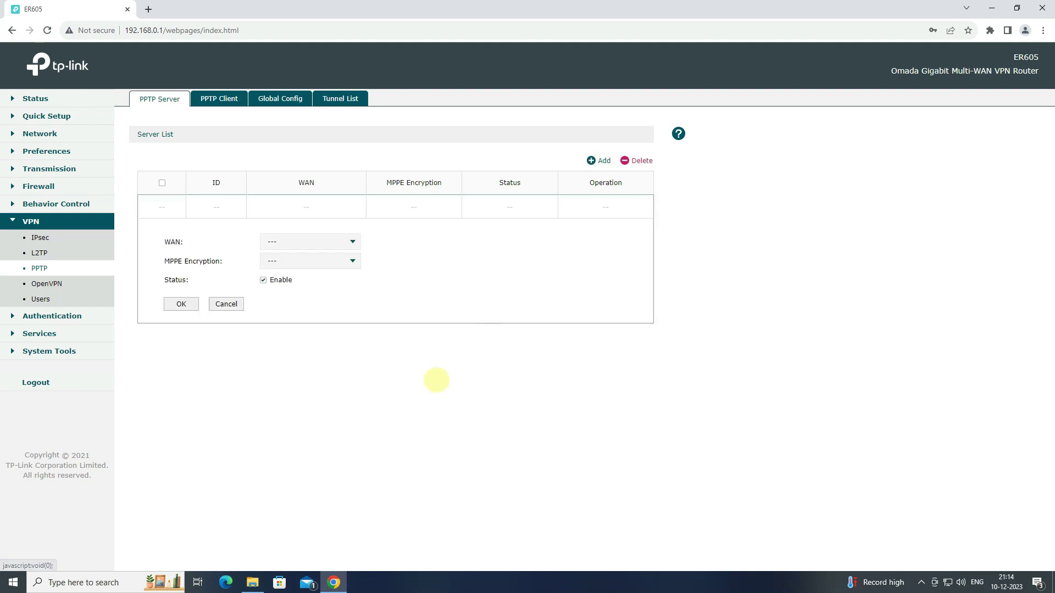
# Step: Save an enabled PPTP server bound to WAN with MPPE set to Encrypted
pyautogui.click(329, 242)
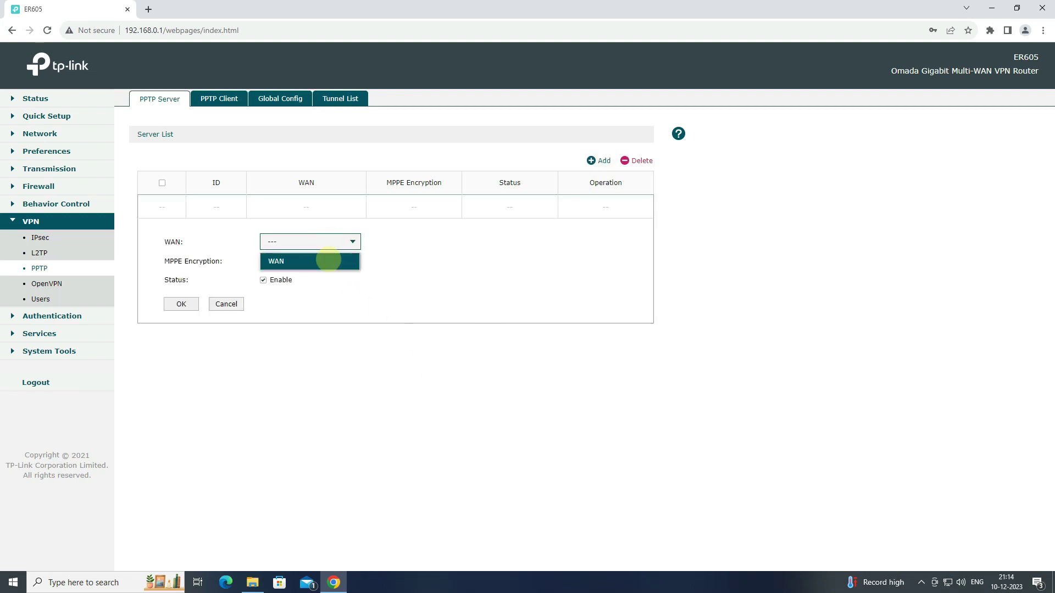
pyautogui.click(329, 260)
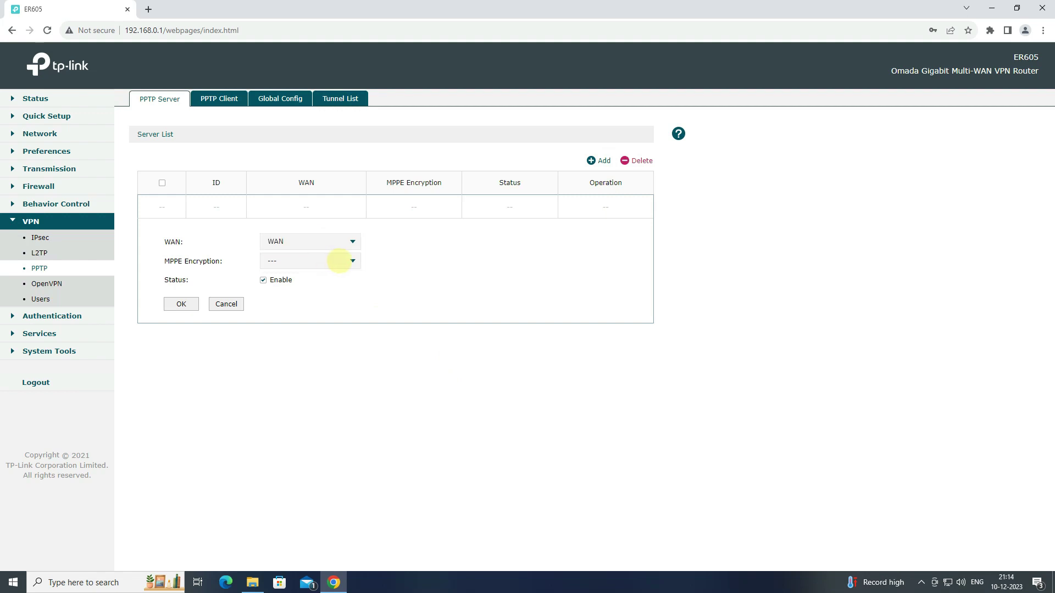
pyautogui.click(339, 260)
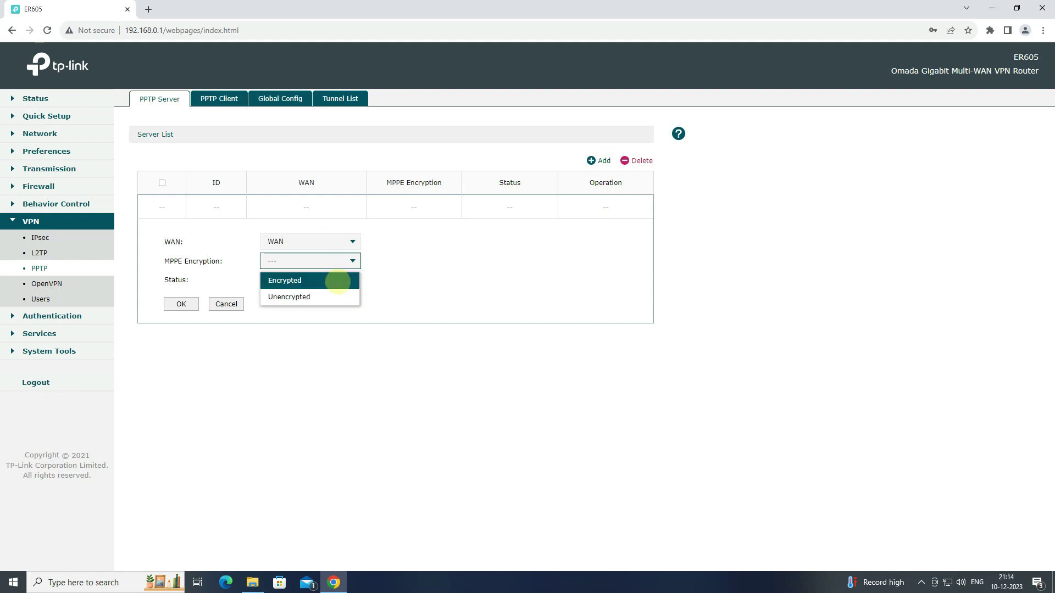
pyautogui.click(338, 280)
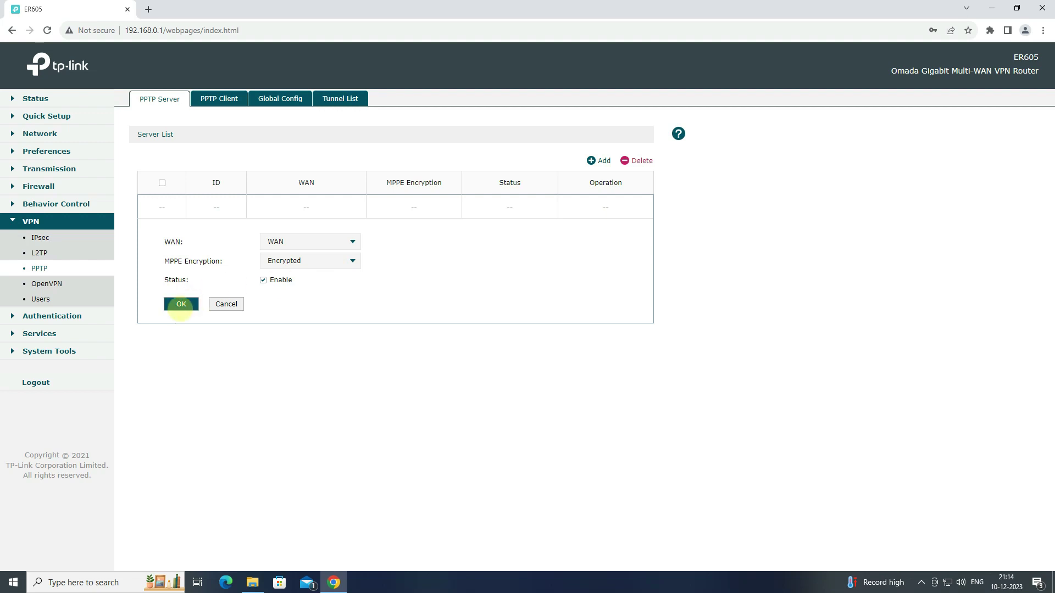
pyautogui.click(181, 304)
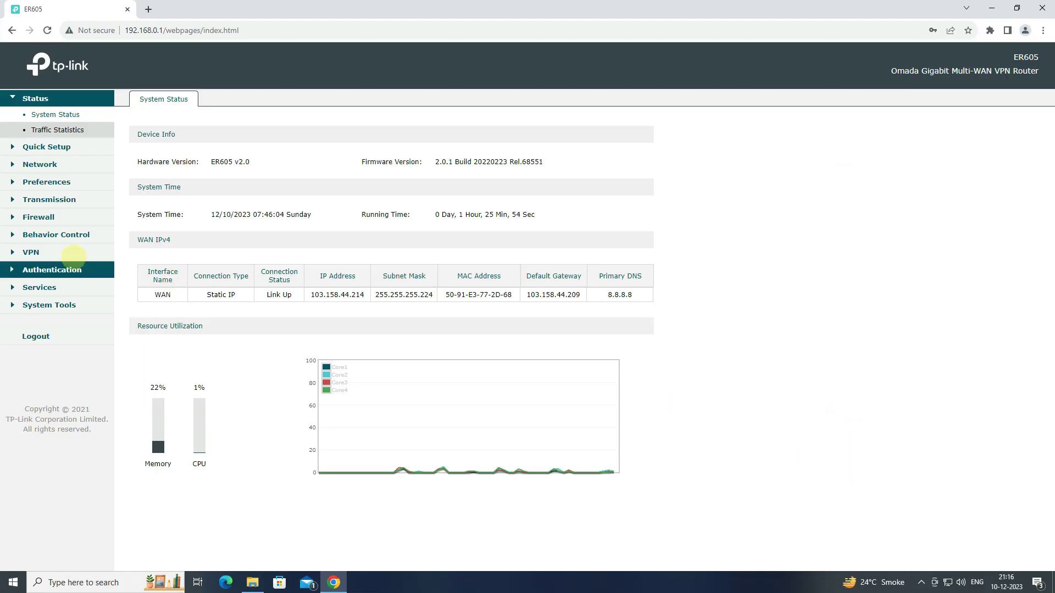
# Step: Open the VPN > Users page showing the empty account list
pyautogui.click(65, 253)
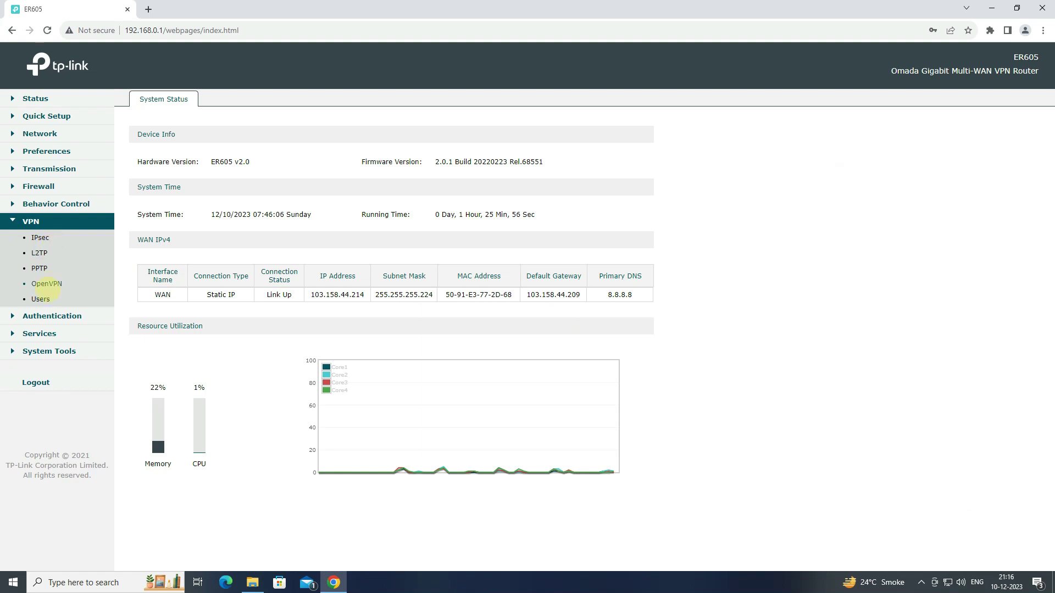
pyautogui.click(47, 298)
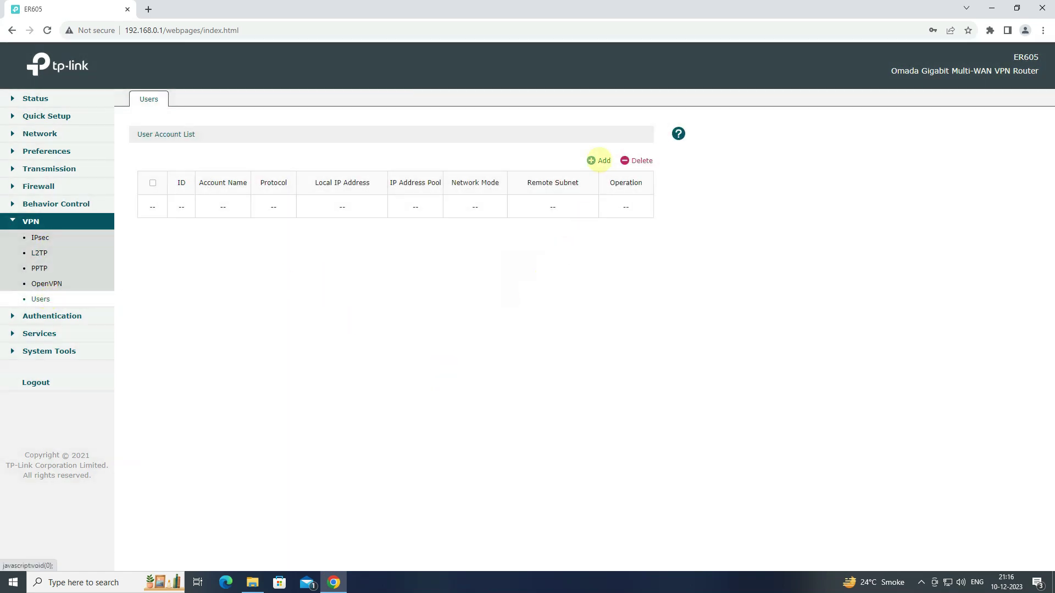
# Step: Start a new VPN user, entering its account name and password, with protocol PPTP
pyautogui.click(599, 160)
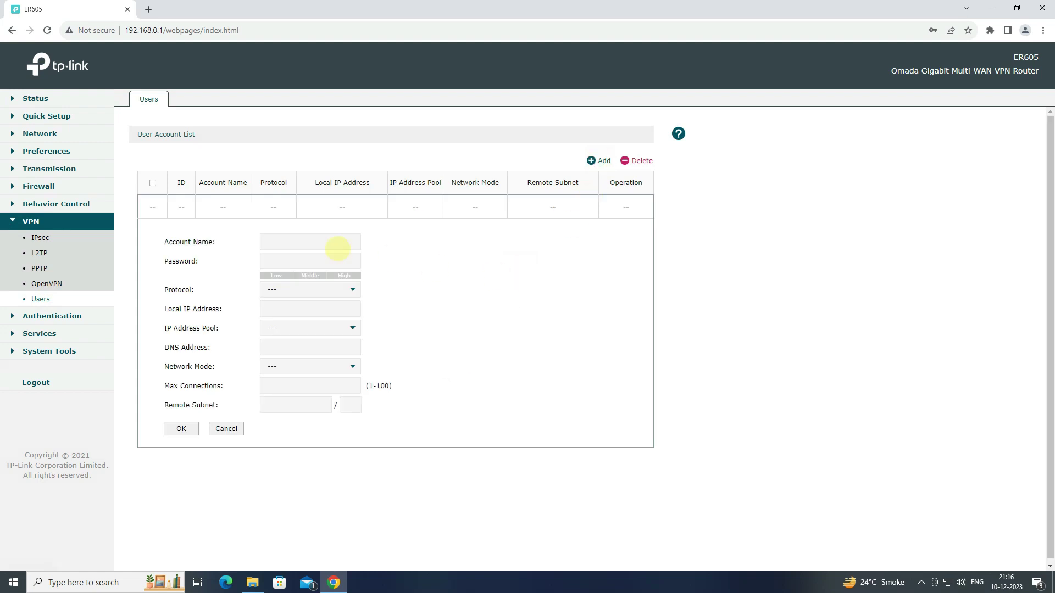
pyautogui.click(317, 243)
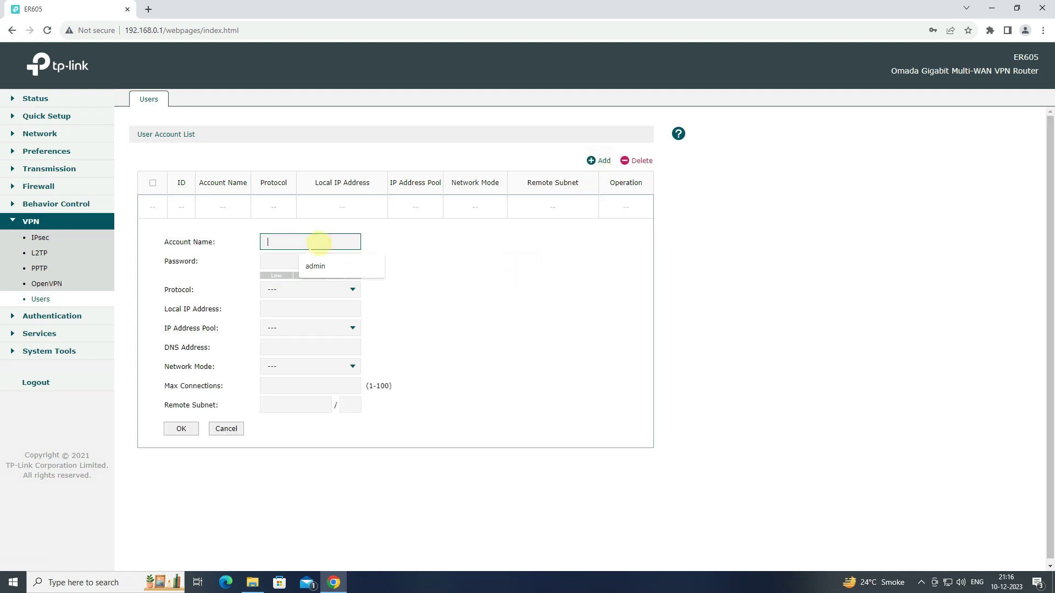
pyautogui.write('wire')
pyautogui.press('Tab')
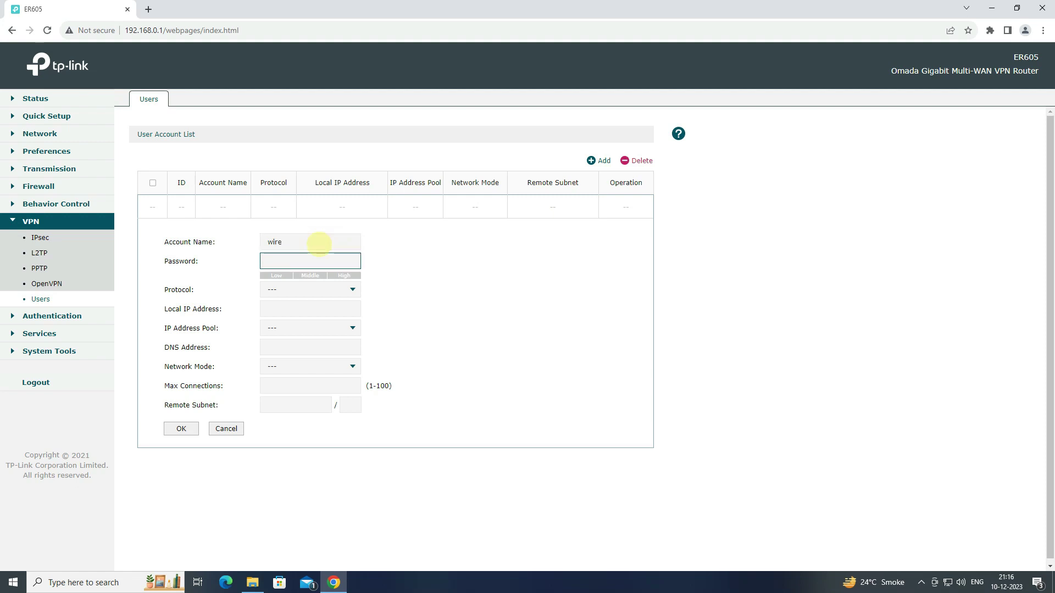
pyautogui.write('••')
pyautogui.click(290, 289)
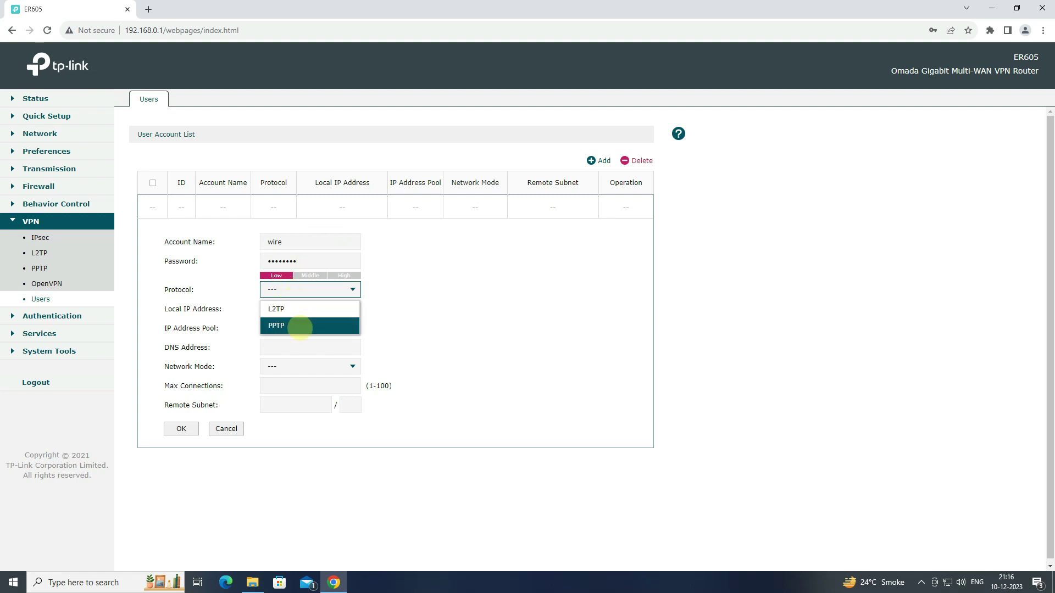
pyautogui.click(299, 327)
# Step: Set local IP 10.110.1.1, pool PPTP_POOL, DNS 8.8.8.8, Client-to-LAN, max connections 1, and save
pyautogui.click(313, 309)
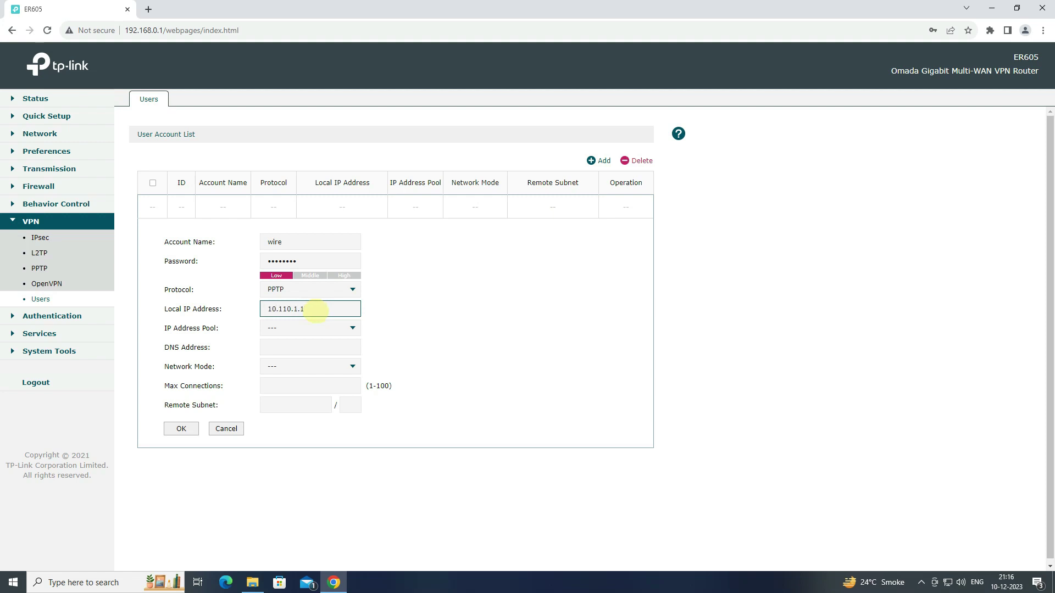
pyautogui.doubleClick(310, 309)
pyautogui.click(332, 326)
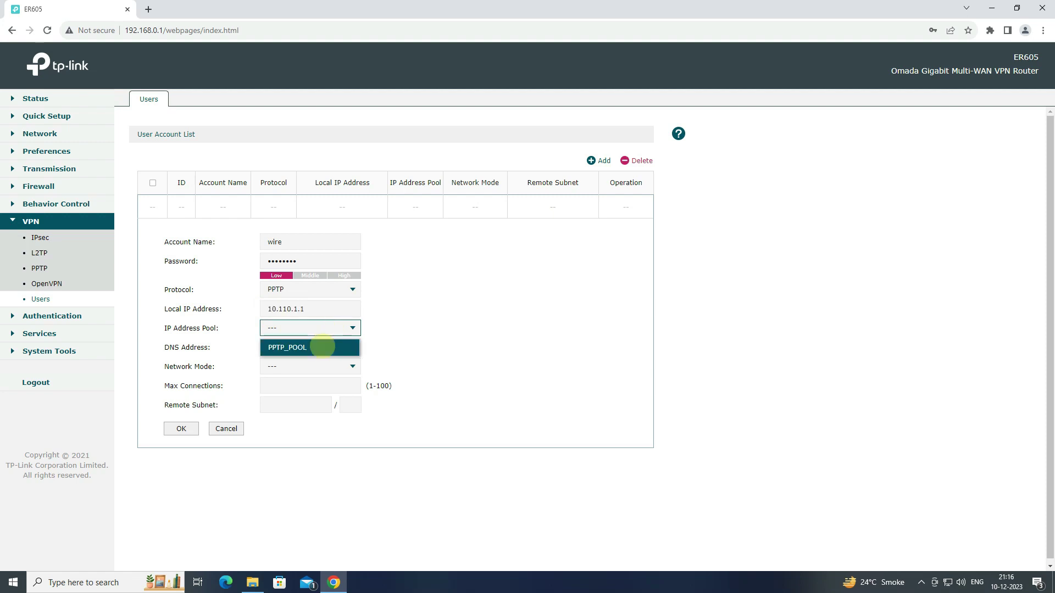
pyautogui.click(323, 346)
pyautogui.click(329, 345)
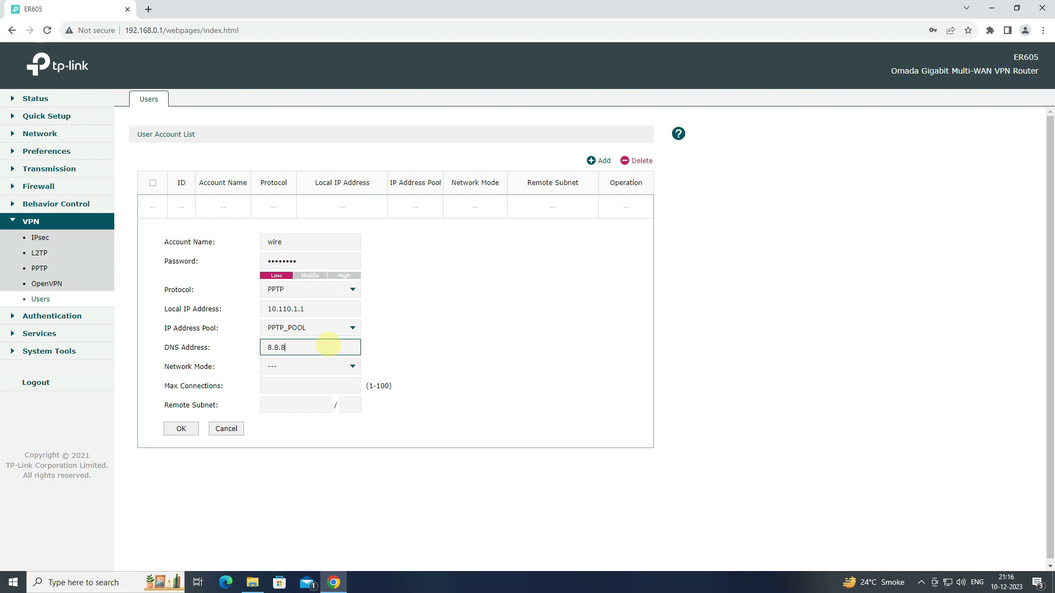
pyautogui.click(334, 368)
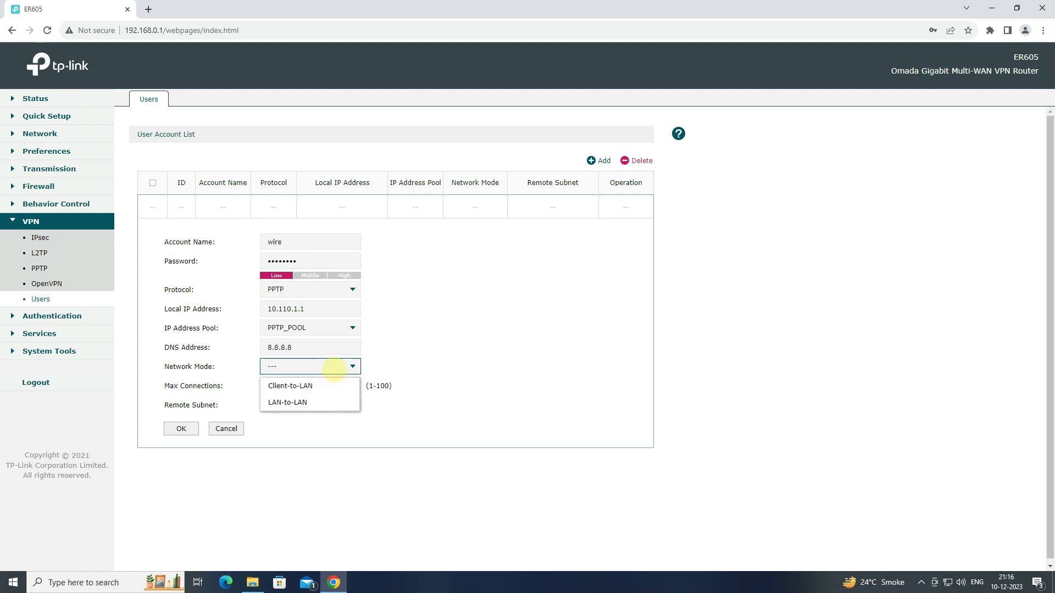
pyautogui.click(330, 385)
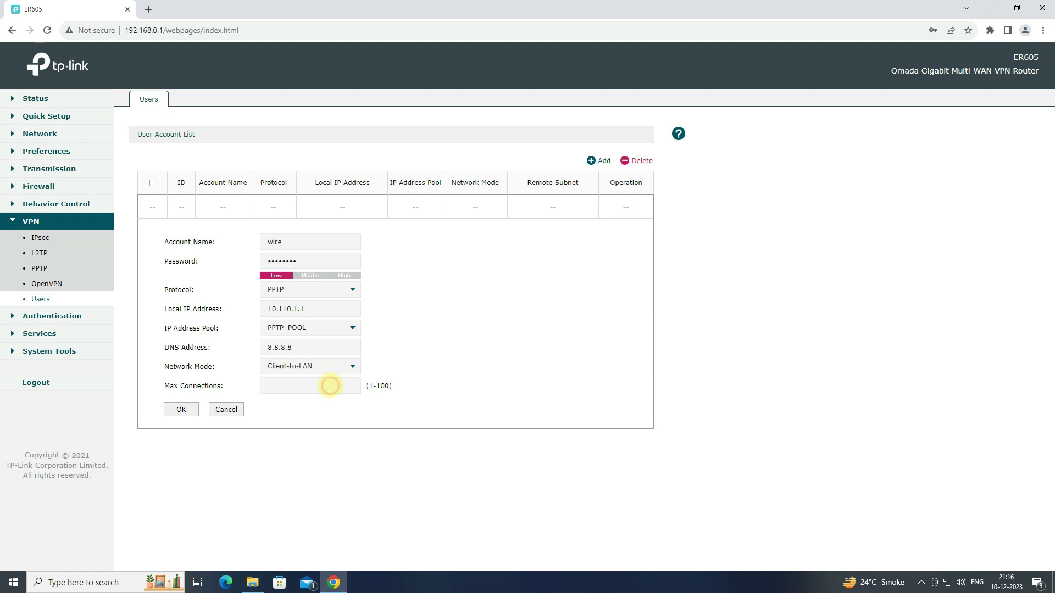
pyautogui.click(302, 385)
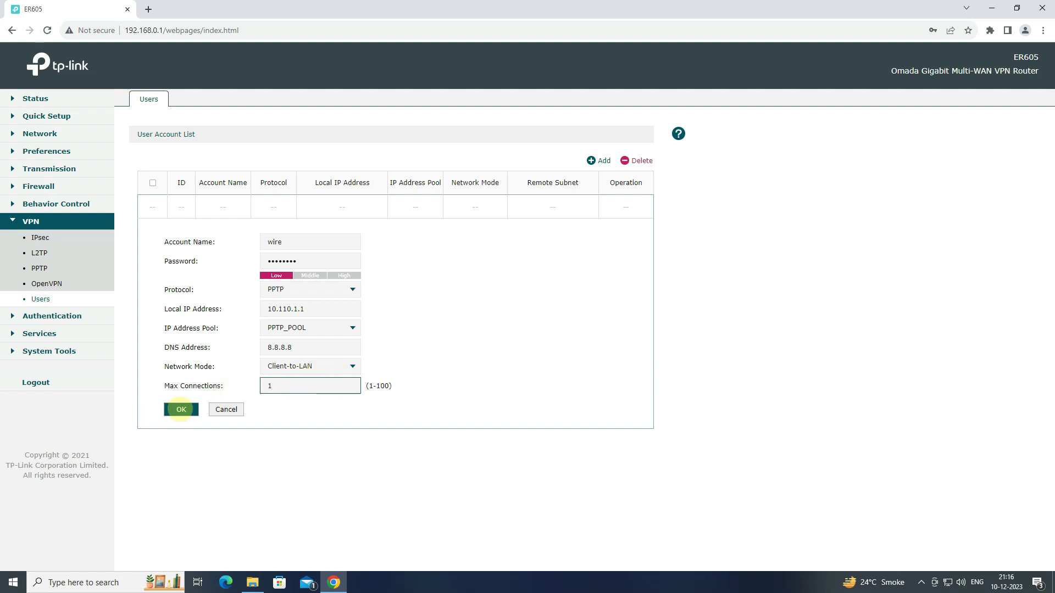
pyautogui.click(181, 410)
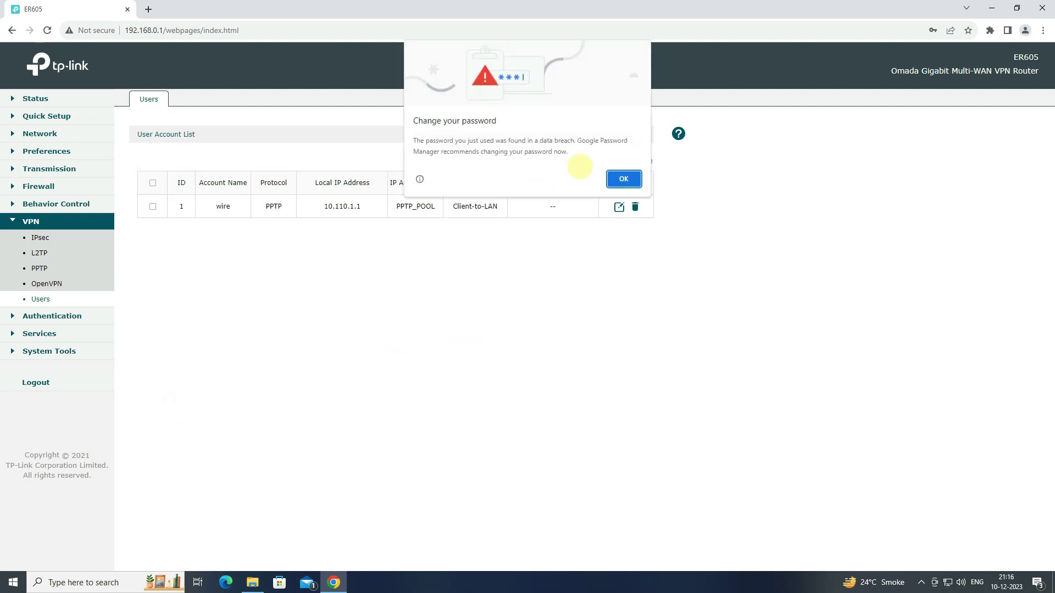
# Step: Dismiss Chrome's password breach warning and highlight the new PPTP user in the list
pyautogui.click(624, 179)
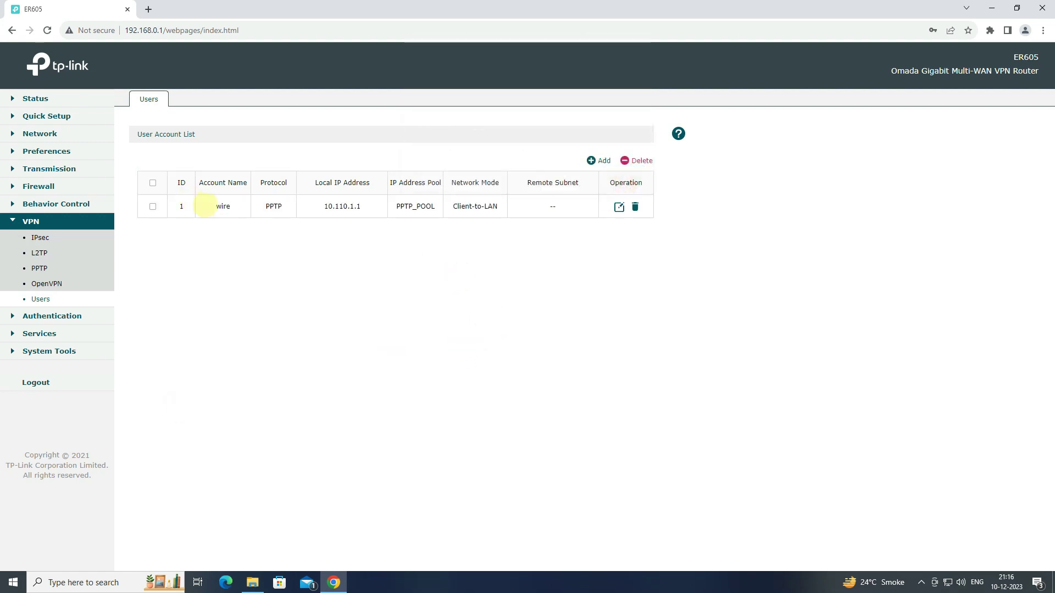
pyautogui.moveTo(212, 206); pyautogui.dragTo(270, 207)
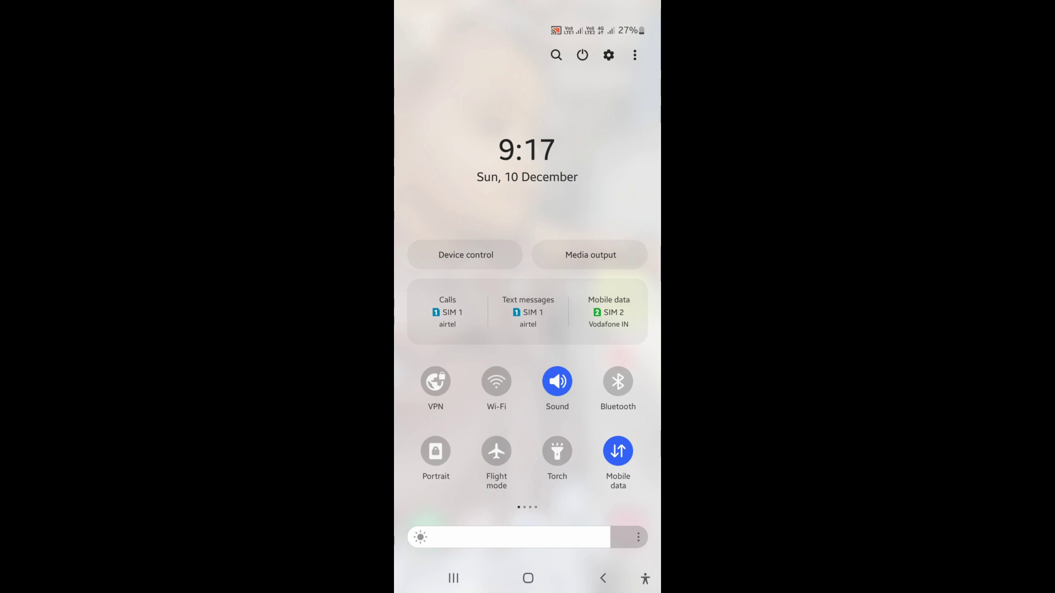
# Step: On Android, add VPN profile 'Office' of type PPTP with server 103.158.44.214
pyautogui.click(436, 381)
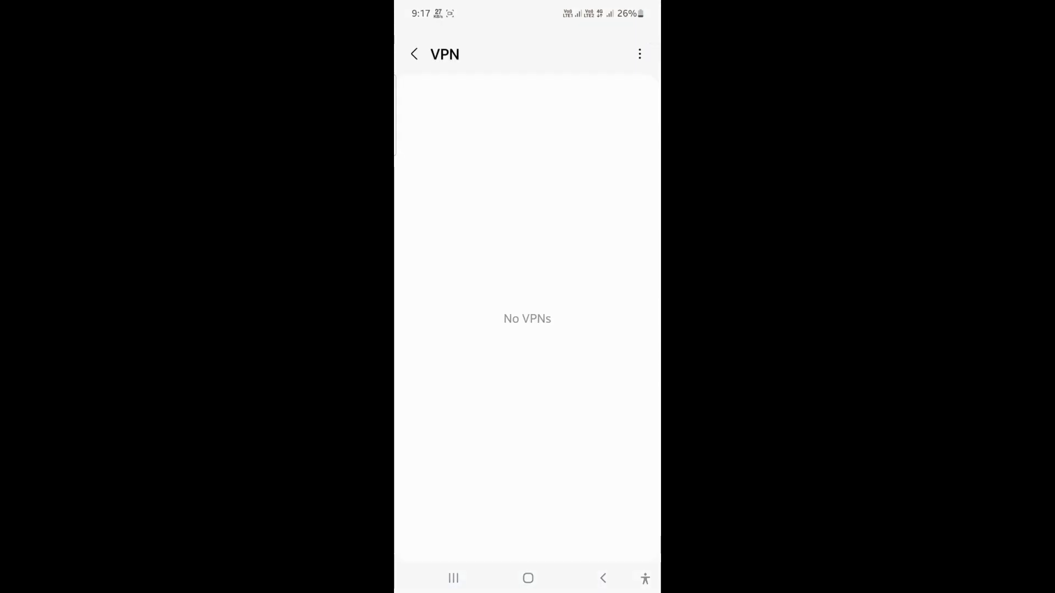
pyautogui.click(639, 53)
pyautogui.click(597, 53)
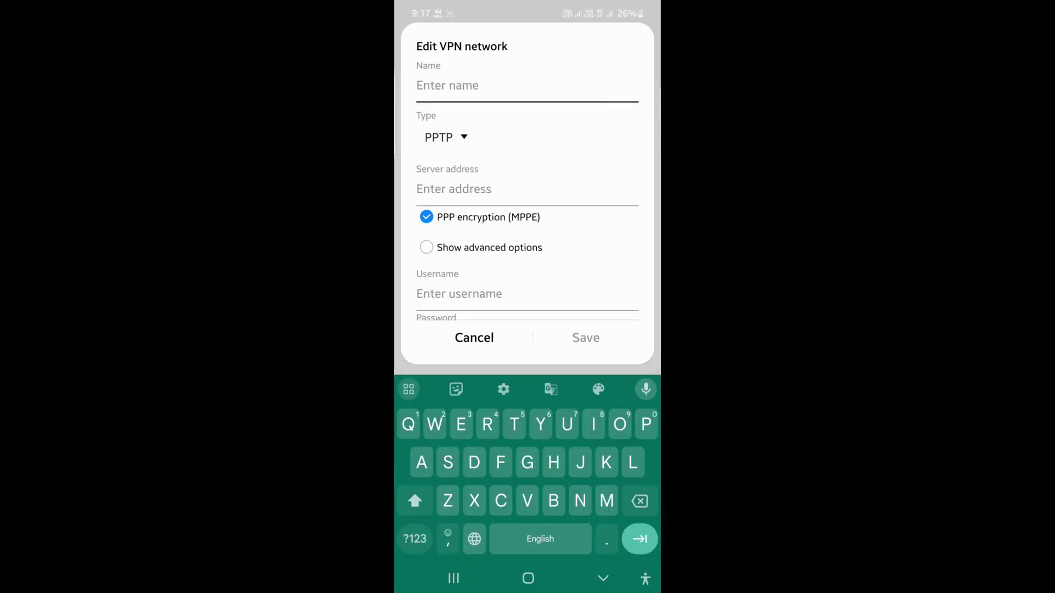
pyautogui.write('Office')
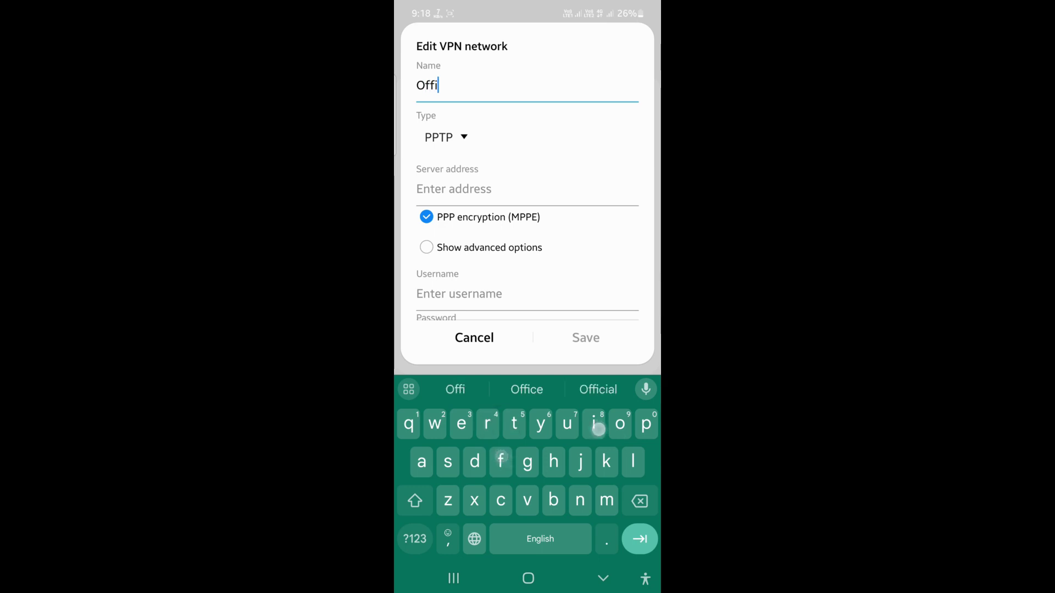
pyautogui.click(442, 136)
pyautogui.click(447, 136)
pyautogui.click(439, 187)
pyautogui.click(414, 539)
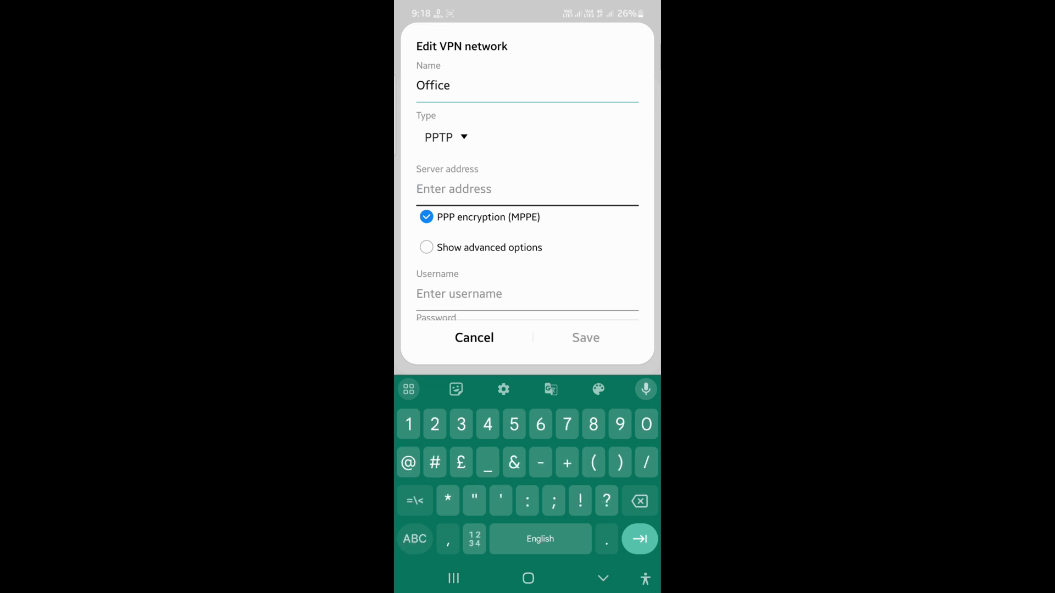
pyautogui.write('103.15')
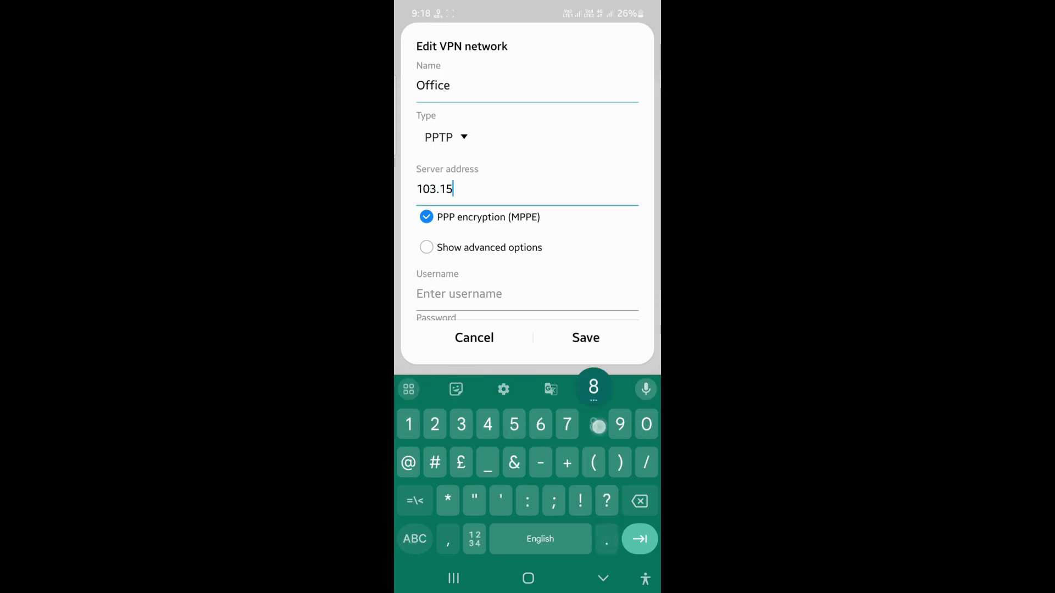
pyautogui.write('8.44.')
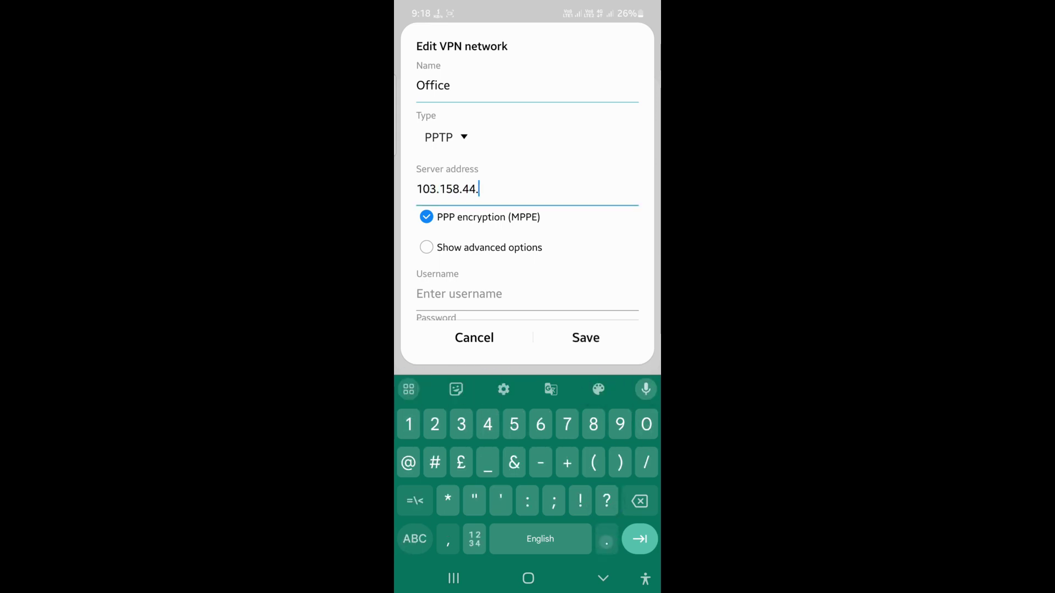
pyautogui.write('214')
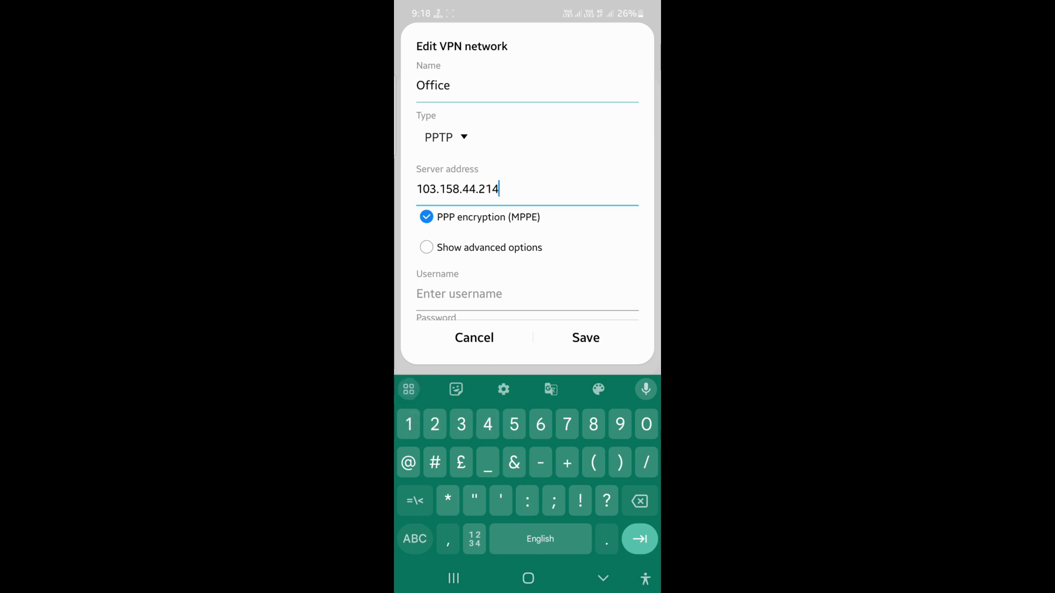
# Step: Enter the router VPN user's username and password and save the Office profile
pyautogui.scroll(-2, 527, 220)
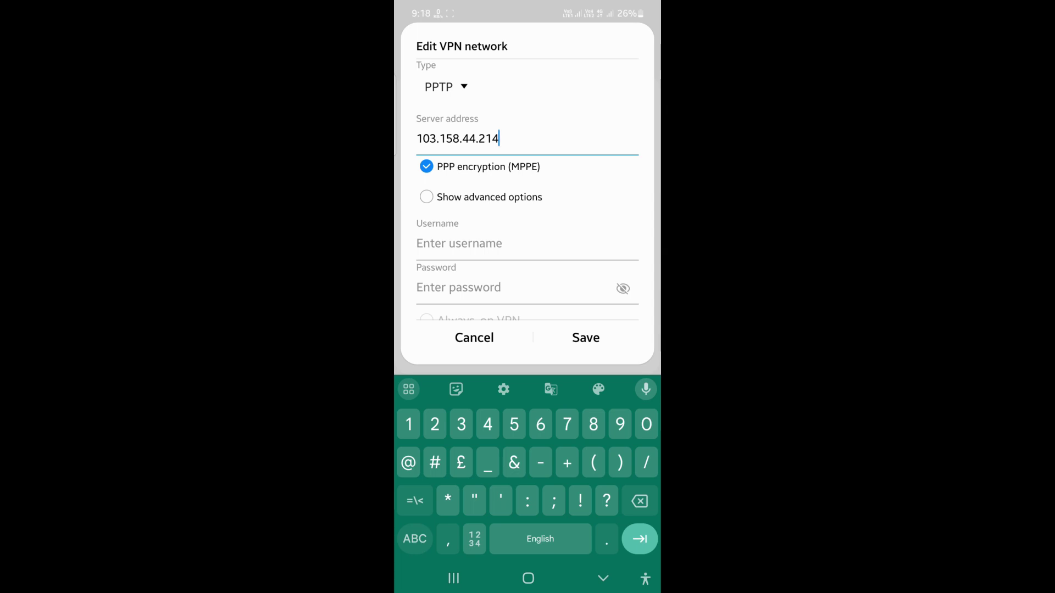
pyautogui.click(426, 166)
pyautogui.scroll(-1, 424, 256)
pyautogui.scroll(-1, 424, 255)
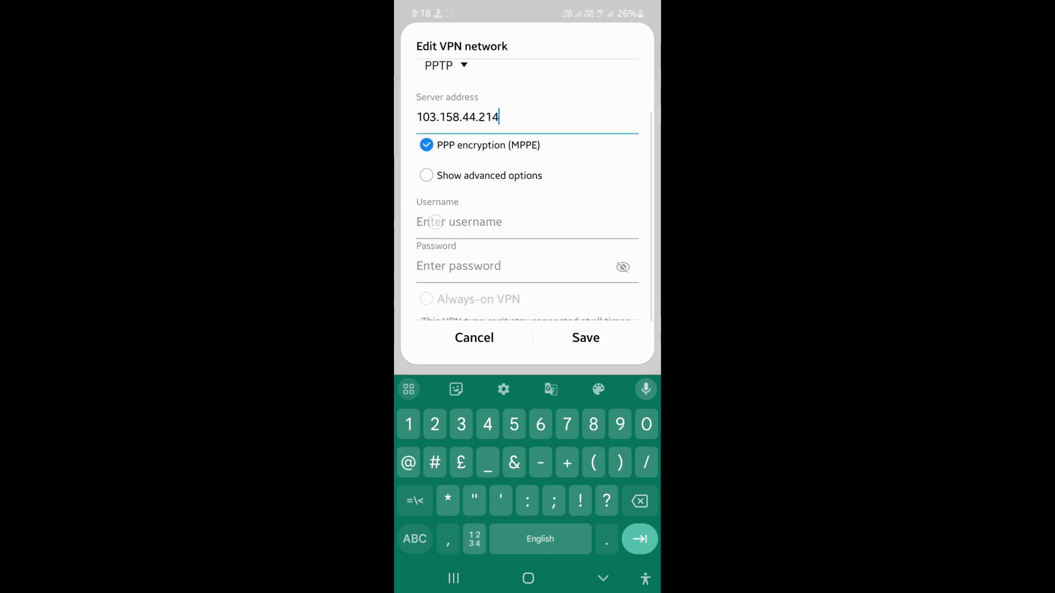
pyautogui.click(429, 223)
pyautogui.write('wire')
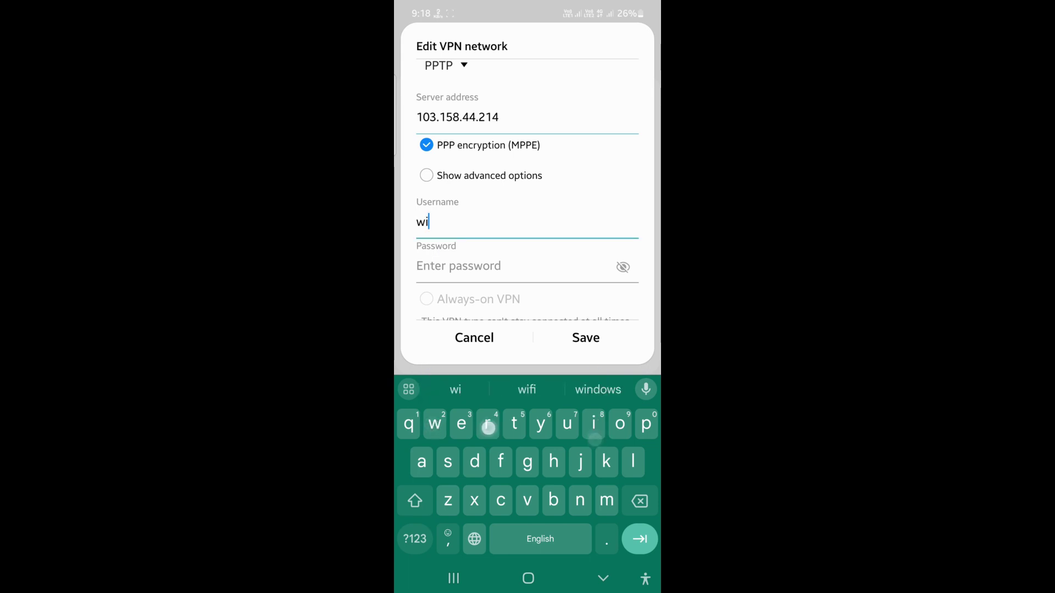
pyautogui.click(459, 266)
pyautogui.write('123')
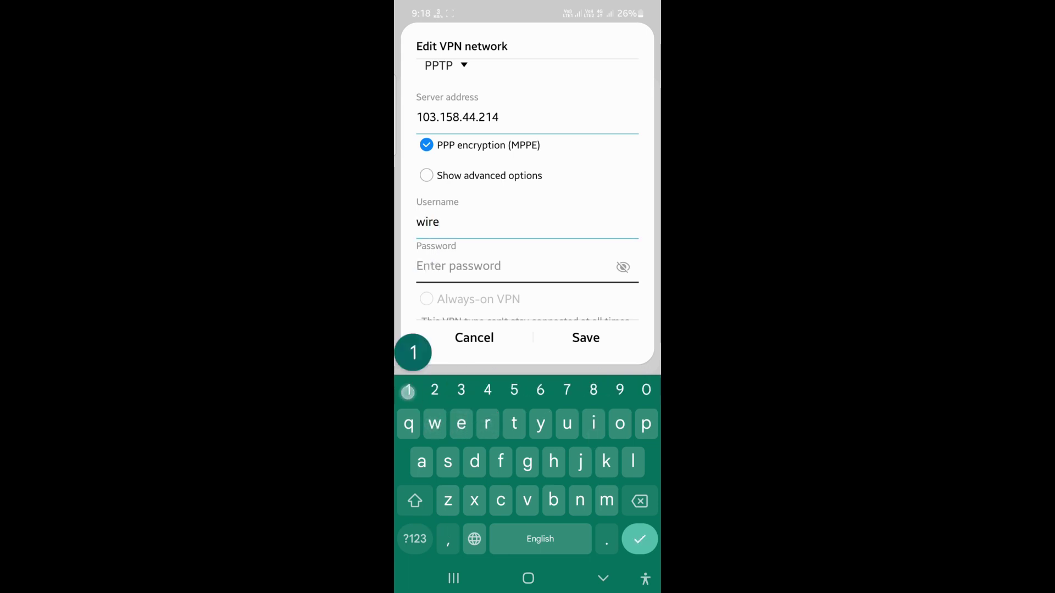
pyautogui.write('4567')
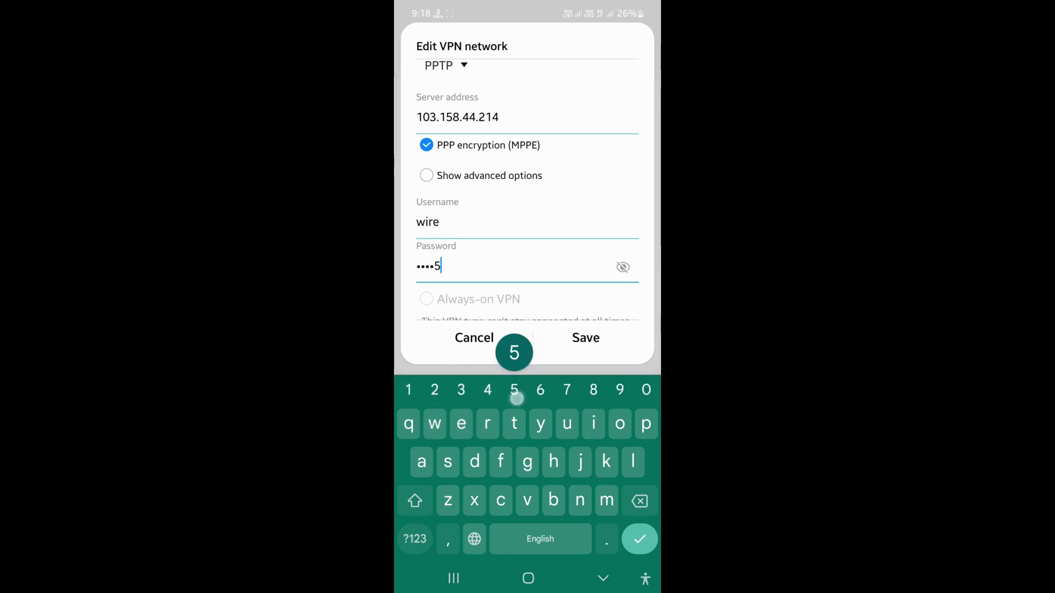
pyautogui.write('8')
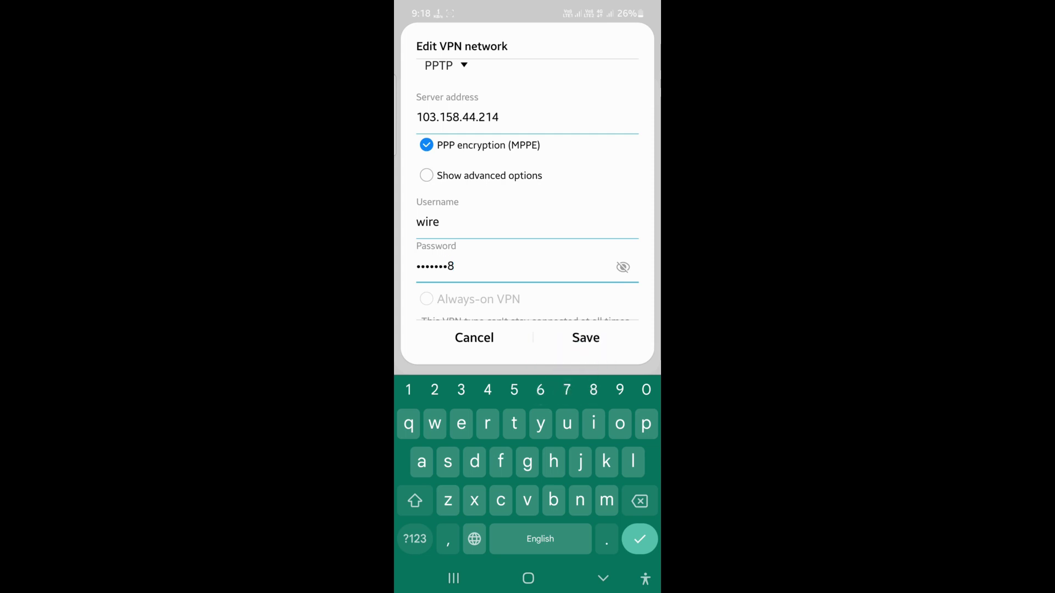
pyautogui.click(586, 337)
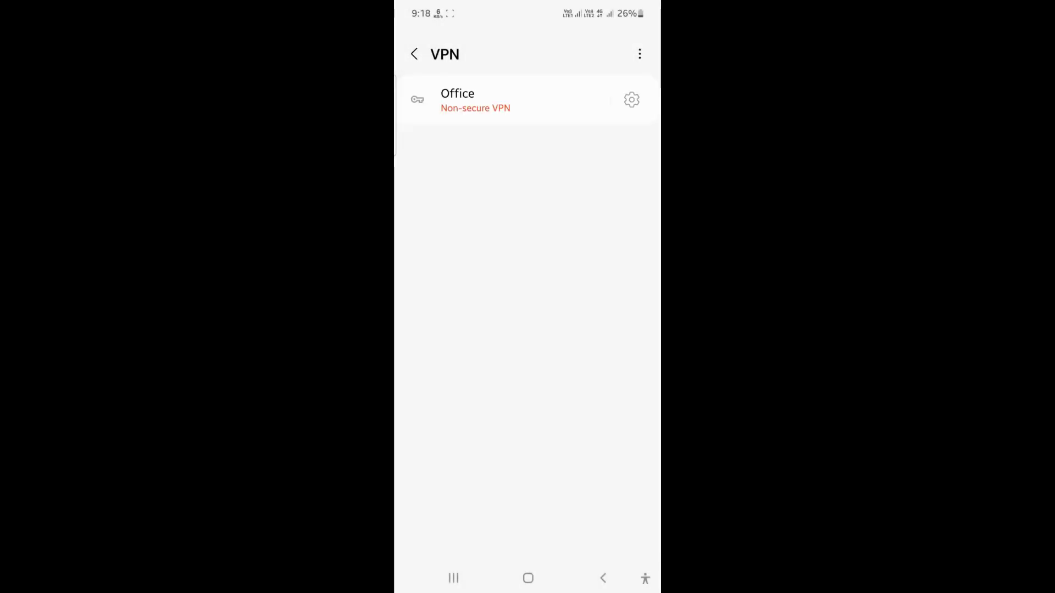
# Step: Connect the Android Office VPN profile until it reports Connected
pyautogui.click(535, 99)
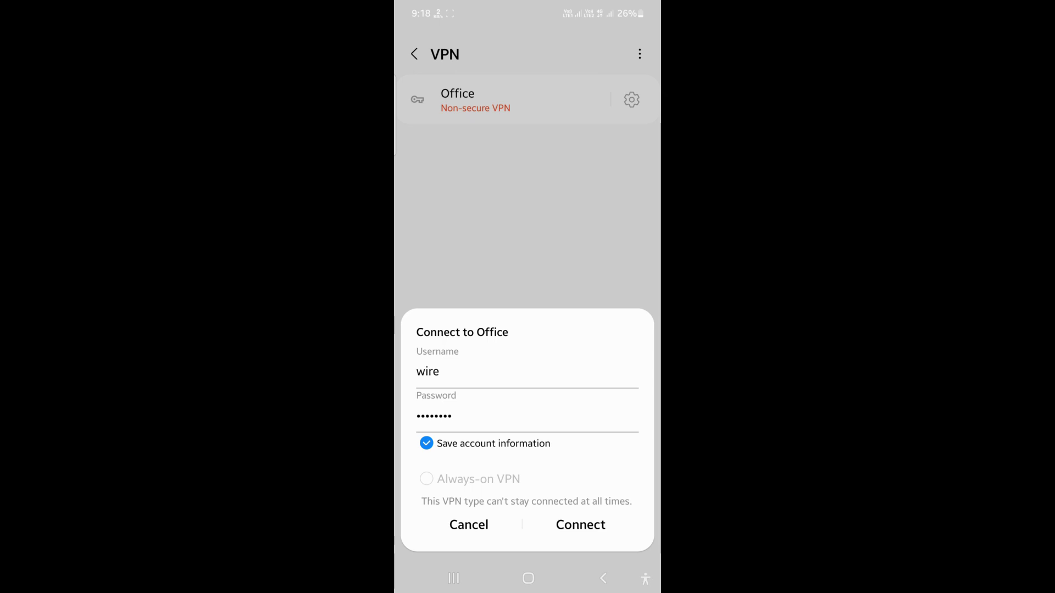
pyautogui.click(580, 525)
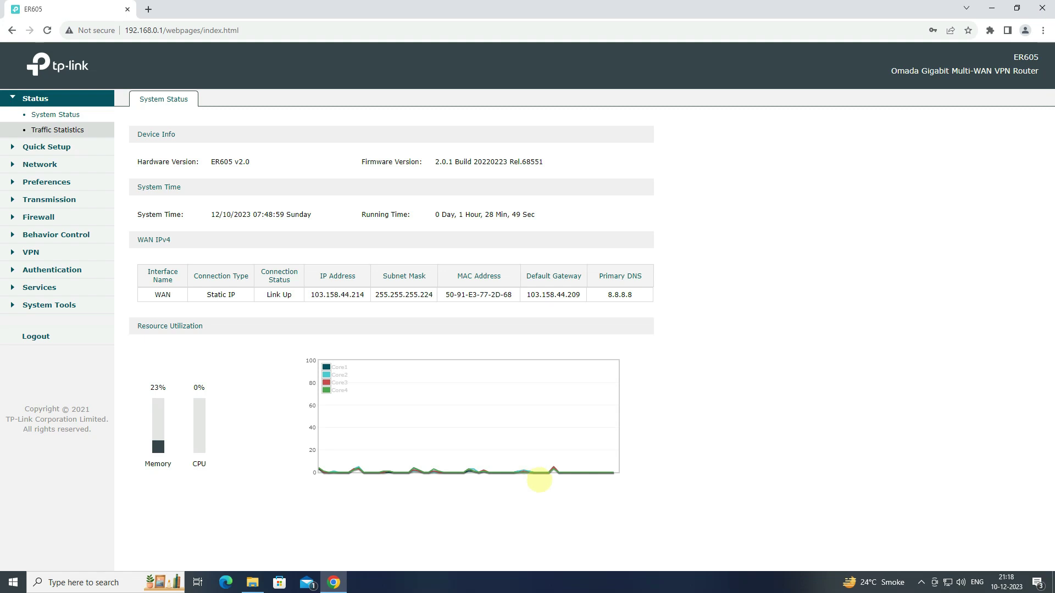
# Step: Show the PPTP Tunnel List with the active tunnel from 10.110.1.1 to remote 10.110.1.2
pyautogui.click(75, 252)
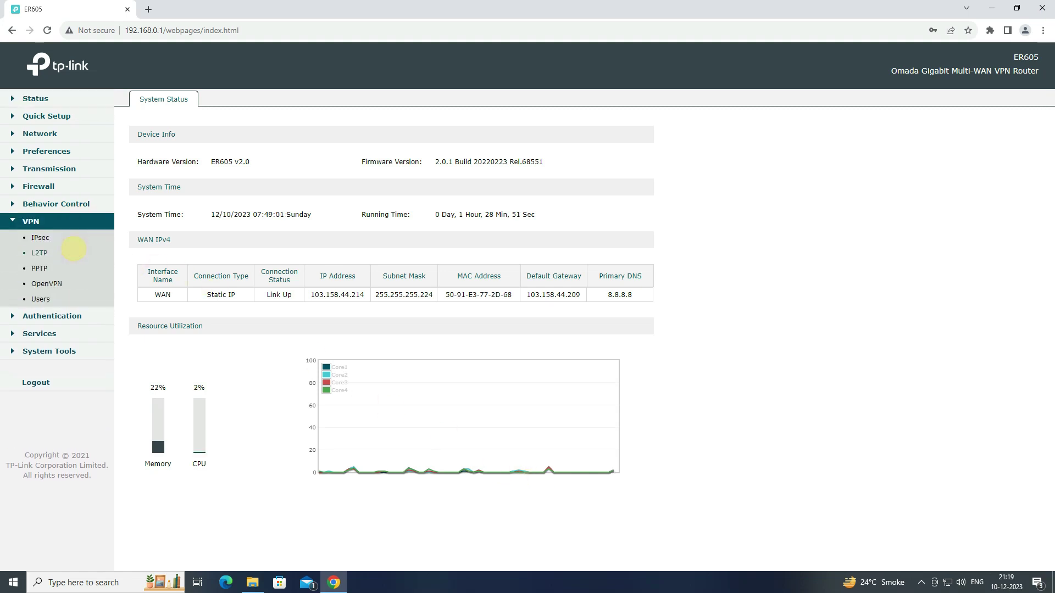
pyautogui.click(54, 268)
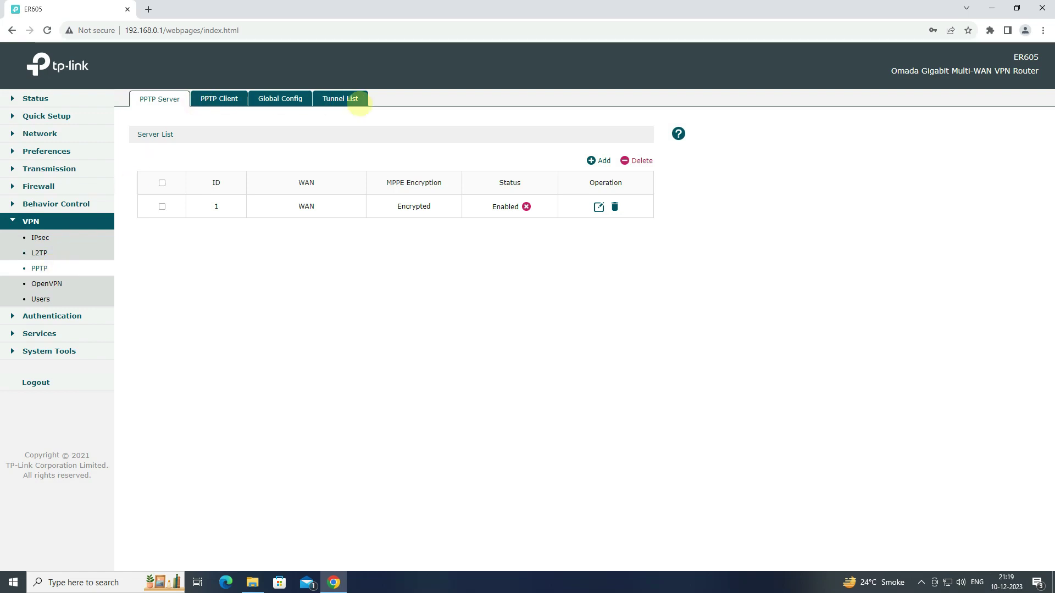
pyautogui.click(358, 99)
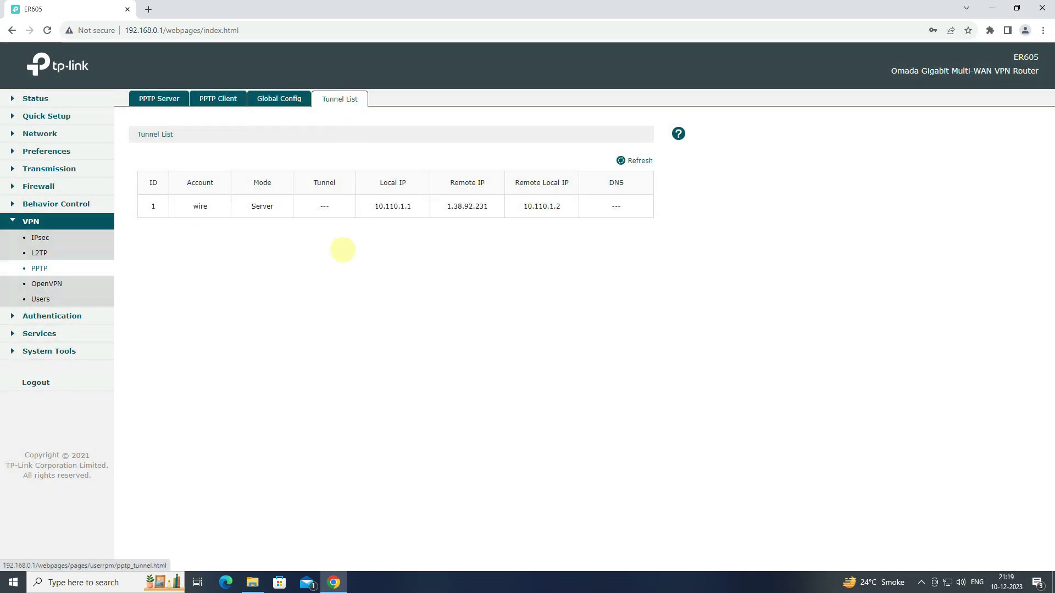